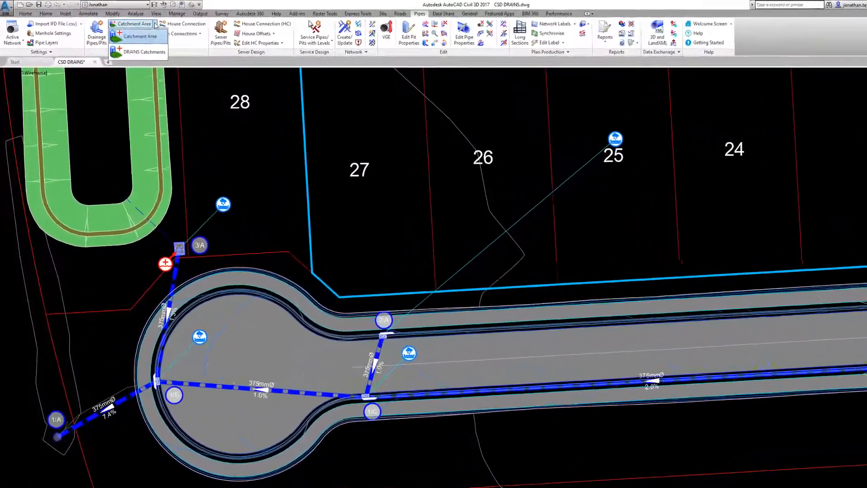
Open the DRAINS catchment properties for the pit draining sub-catchment Pit 1-B.
{"action": "left_click", "coordinate": [143, 22]}
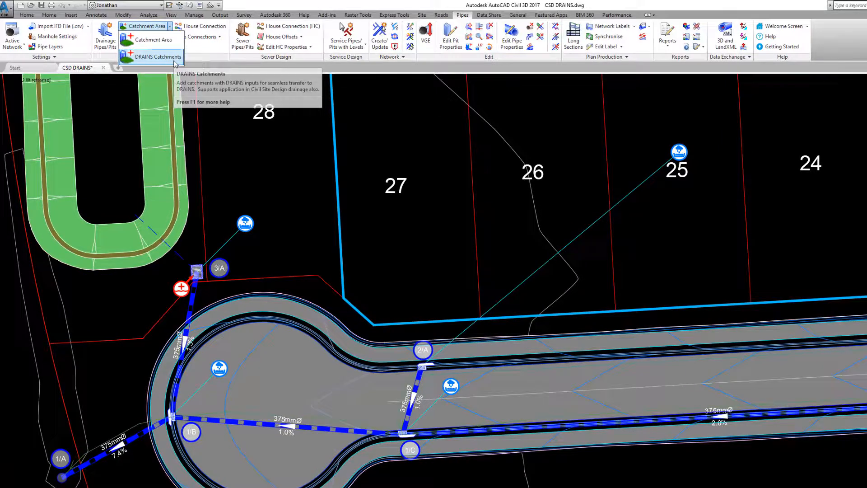
{"action": "left_click", "coordinate": [157, 57]}
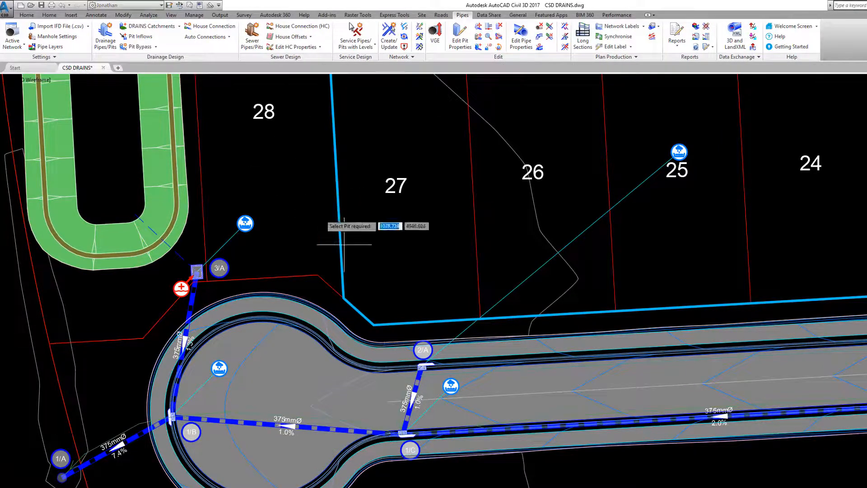
{"action": "left_click", "coordinate": [421, 369]}
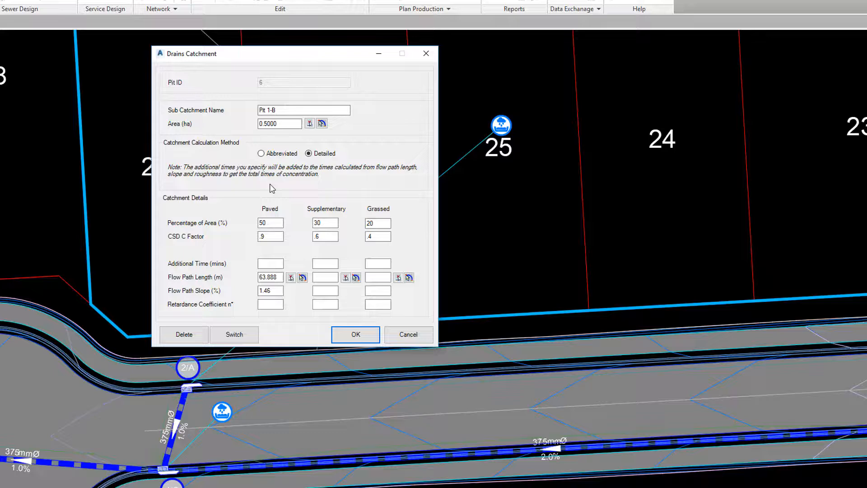
Compare the Abbreviated and Detailed catchment methods, keeping Detailed for Pit 1-B.
{"action": "left_click", "coordinate": [260, 153]}
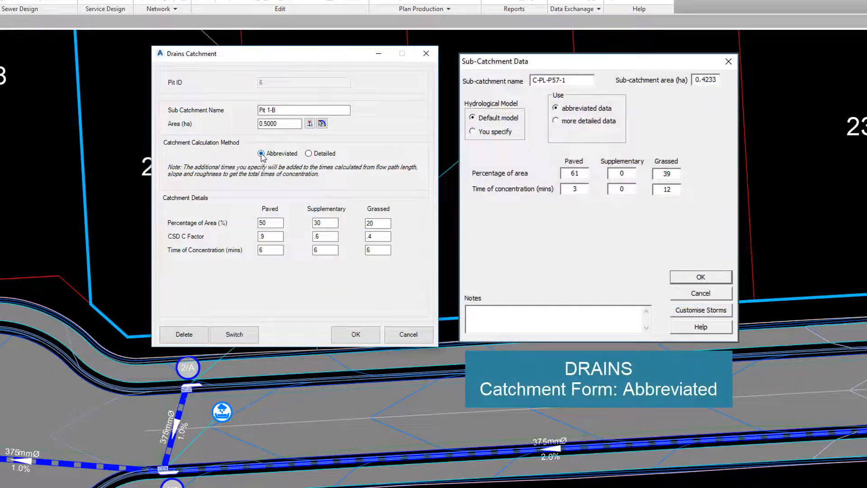
{"action": "left_click", "coordinate": [309, 154]}
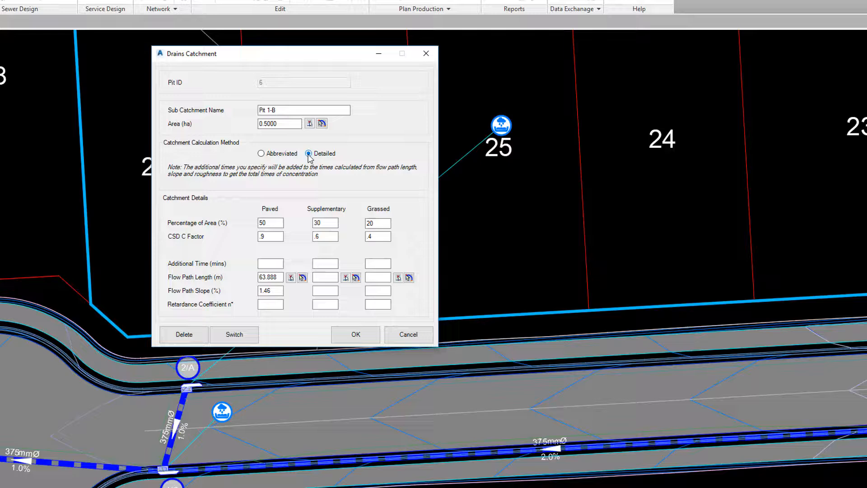
{"action": "left_click", "coordinate": [282, 155]}
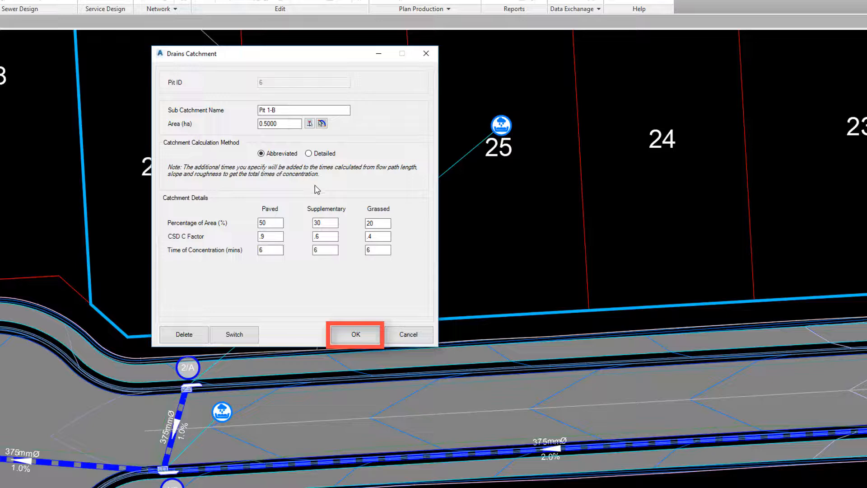
{"action": "left_click", "coordinate": [309, 153]}
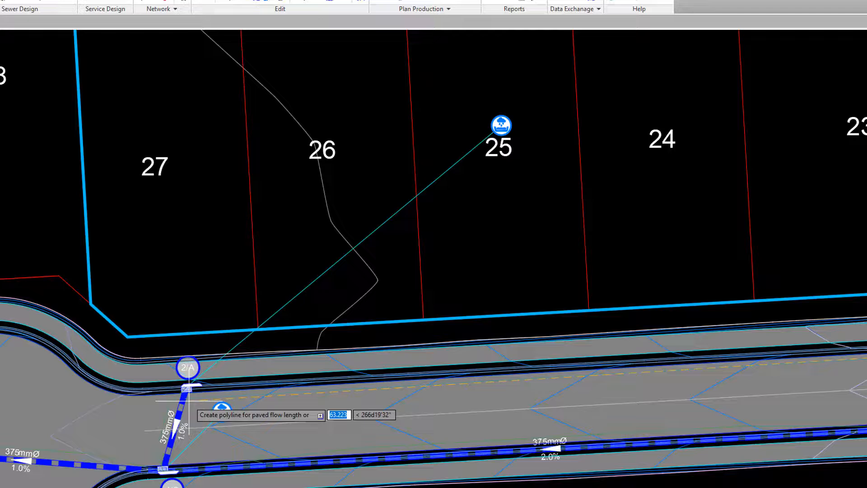
Pick the paved flow path polyline (62.407 m, 1.48%) and accept the catchment.
{"action": "left_click", "coordinate": [197, 388]}
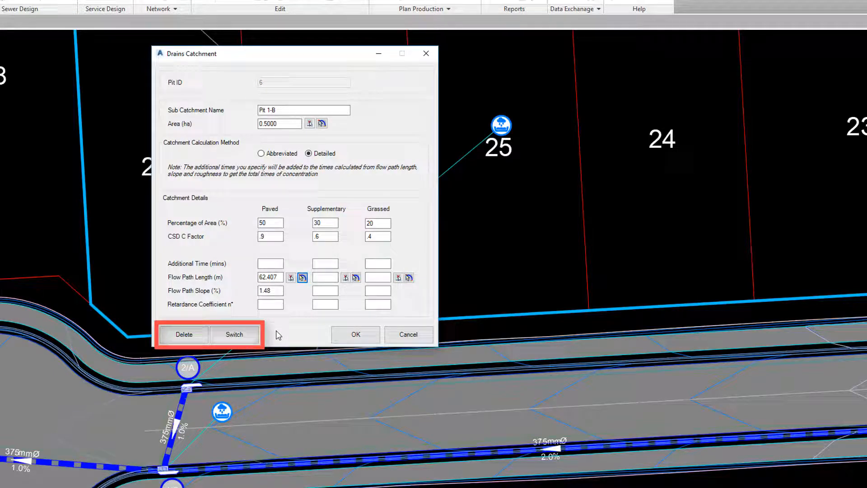
{"action": "left_click", "coordinate": [355, 334]}
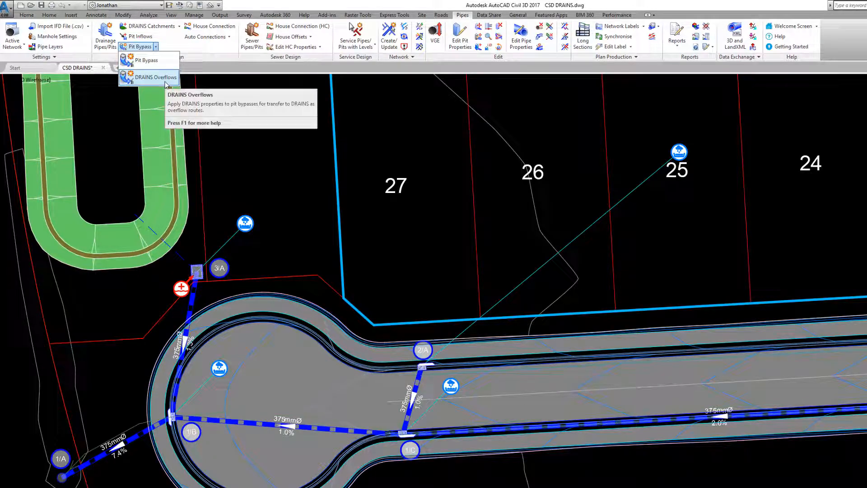
Assign the 7.5 m roadway roll-top kerb section to bypass route row 4 (pit 2/A to 1/C).
{"action": "left_click", "coordinate": [155, 76]}
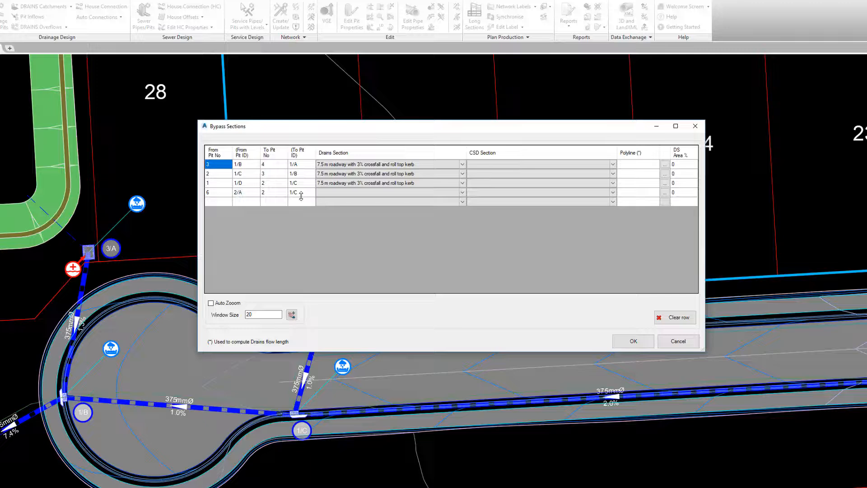
{"action": "left_click", "coordinate": [462, 194]}
{"action": "left_click", "coordinate": [379, 207]}
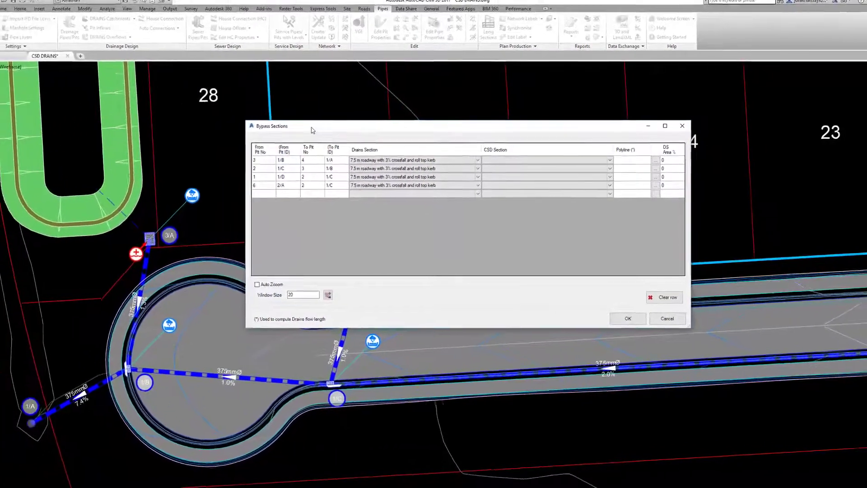
{"action": "left_click_drag", "start_coordinate": [406, 126], "coordinate": [183, 28]}
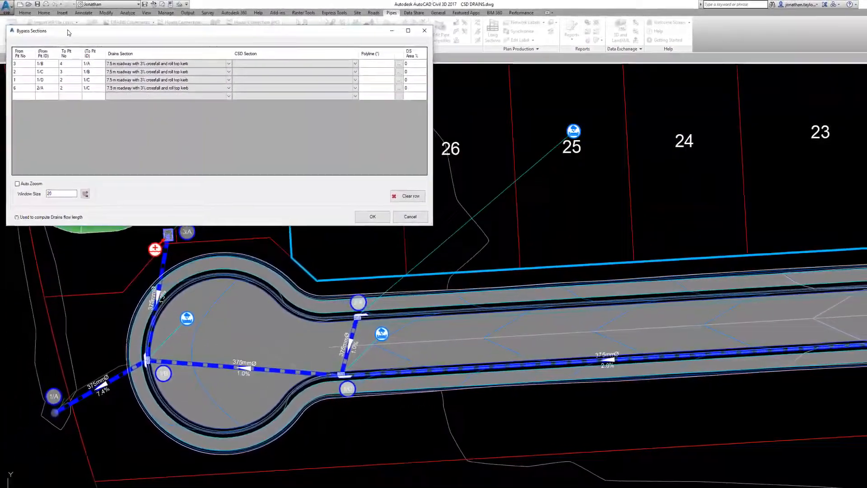
Review each bypass route with Auto Zoom, turn it off, and accept the overflow routes.
{"action": "left_click", "coordinate": [22, 61]}
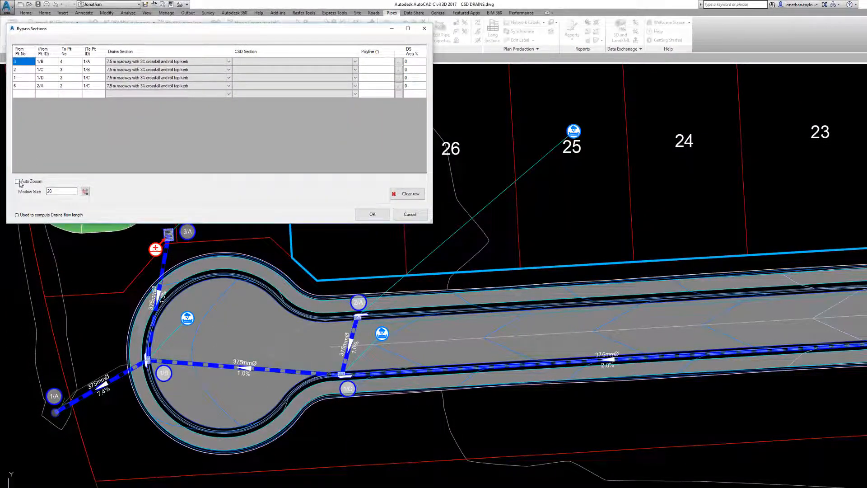
{"action": "left_click", "coordinate": [22, 70]}
{"action": "left_click", "coordinate": [22, 78]}
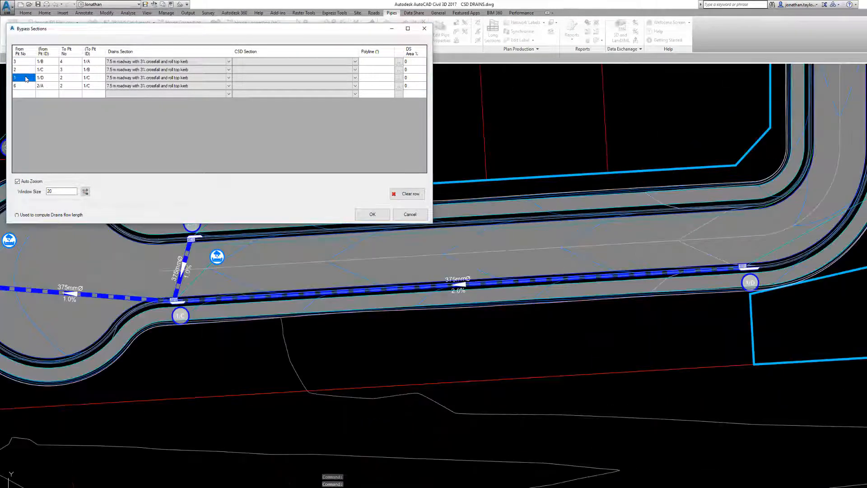
{"action": "left_click", "coordinate": [22, 63]}
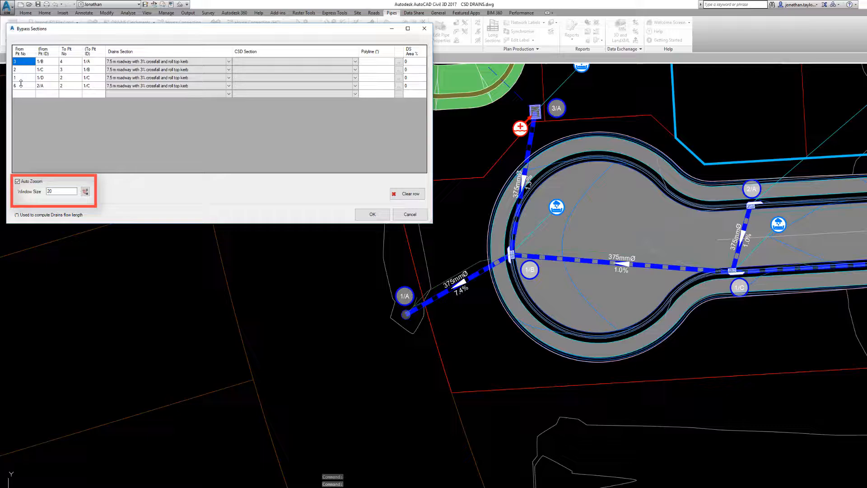
{"action": "left_click", "coordinate": [22, 87]}
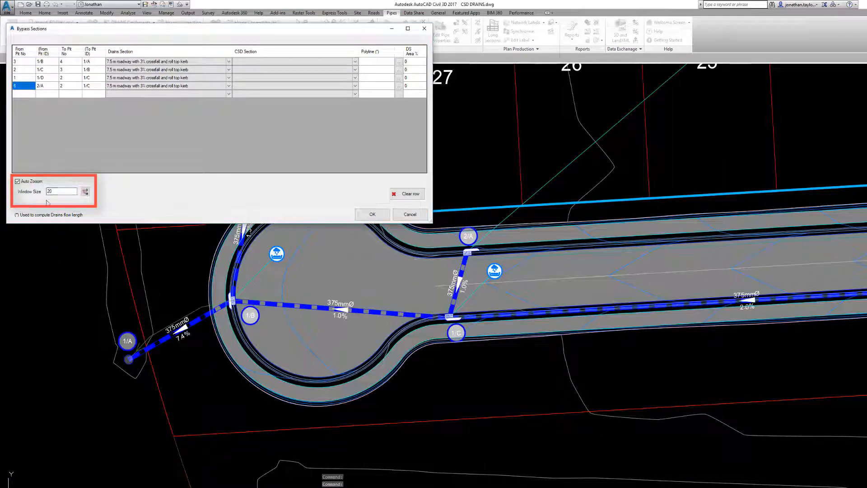
{"action": "left_click", "coordinate": [18, 181]}
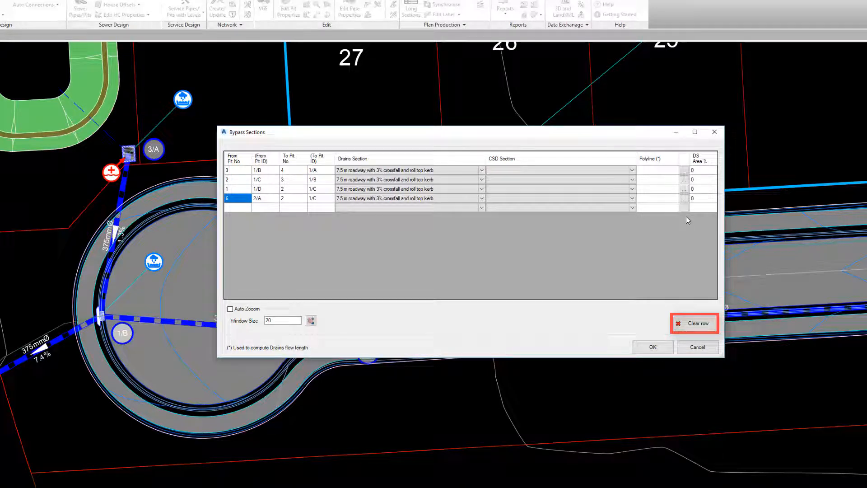
{"action": "left_click", "coordinate": [653, 347]}
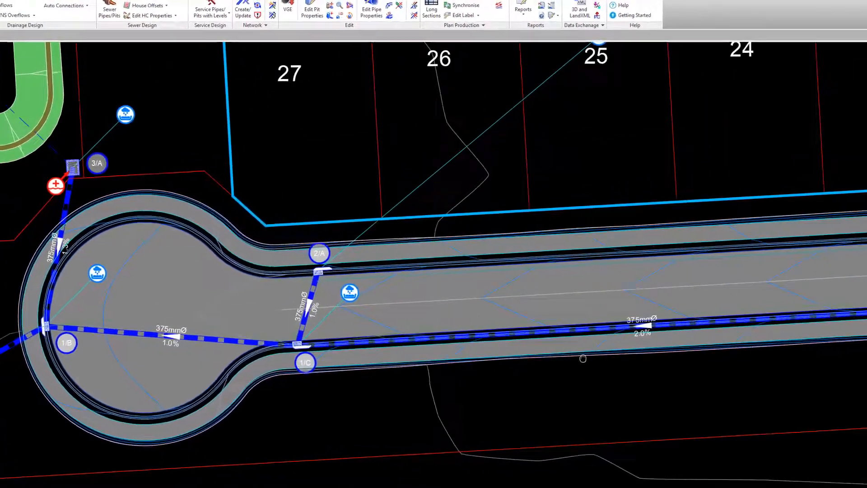
{"action": "scroll", "coordinate": [525, 196], "scroll_direction": "up", "scroll_amount": 3}
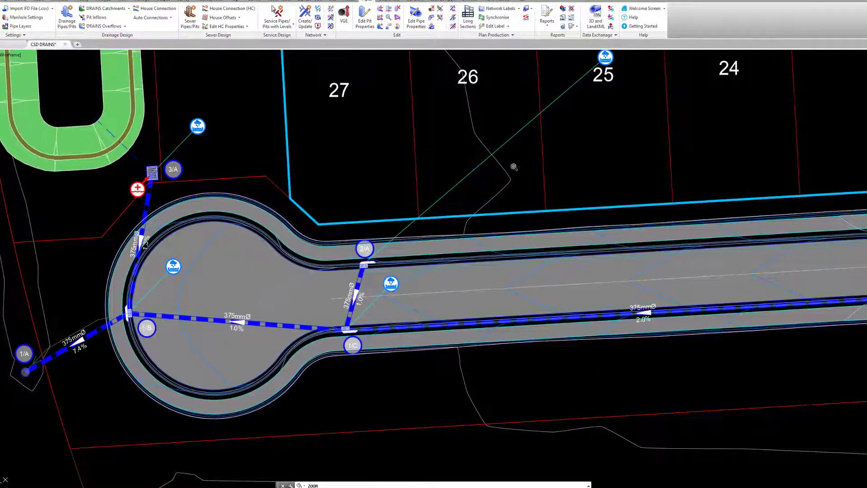
{"action": "scroll", "coordinate": [506, 197], "scroll_direction": "down", "scroll_amount": 2}
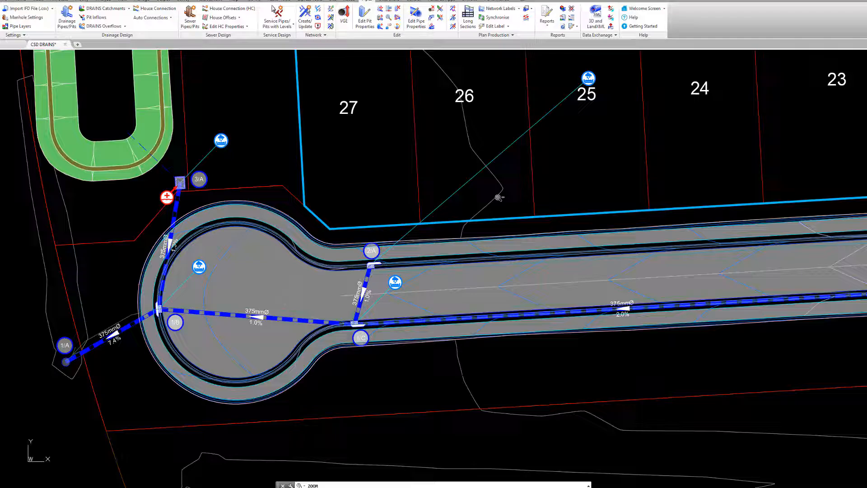
Open the DRAINS Data Export from the Pipes ribbon's Data Exchange panel.
{"action": "middle_click_drag", "start_coordinate": [501, 198], "coordinate": [482, 195]}
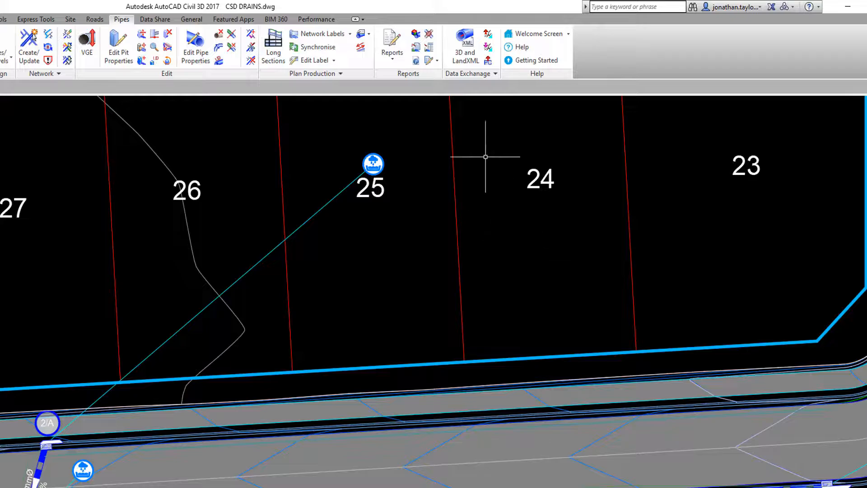
{"action": "left_click", "coordinate": [488, 35]}
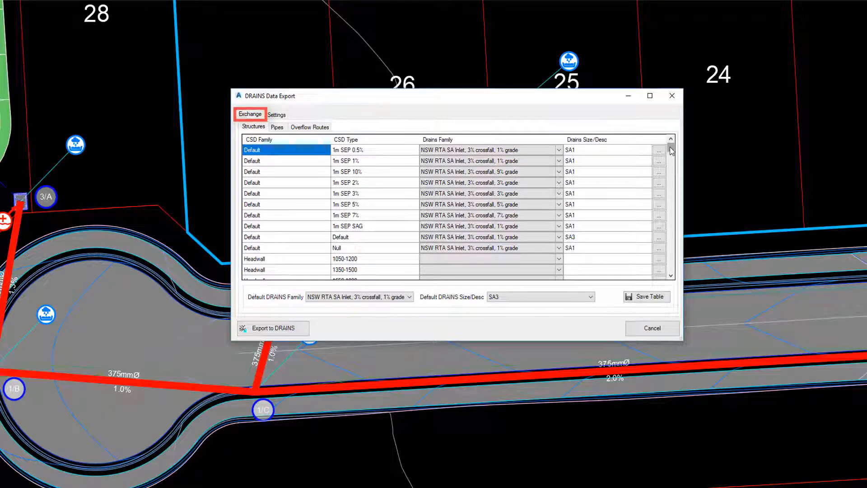
{"action": "mouse_move", "coordinate": [671, 151]}
{"action": "left_mouse_down"}
{"action": "mouse_move", "coordinate": [671, 164]}
{"action": "mouse_move", "coordinate": [670, 143]}
{"action": "left_mouse_up"}
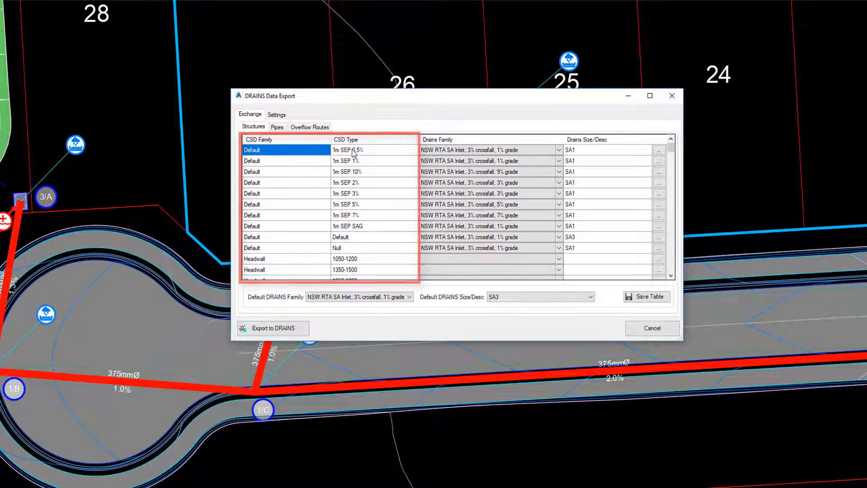
Inspect the DRAINS pit family and SA1–SA3 size choices for the first structure without changing them.
{"action": "left_click", "coordinate": [558, 151]}
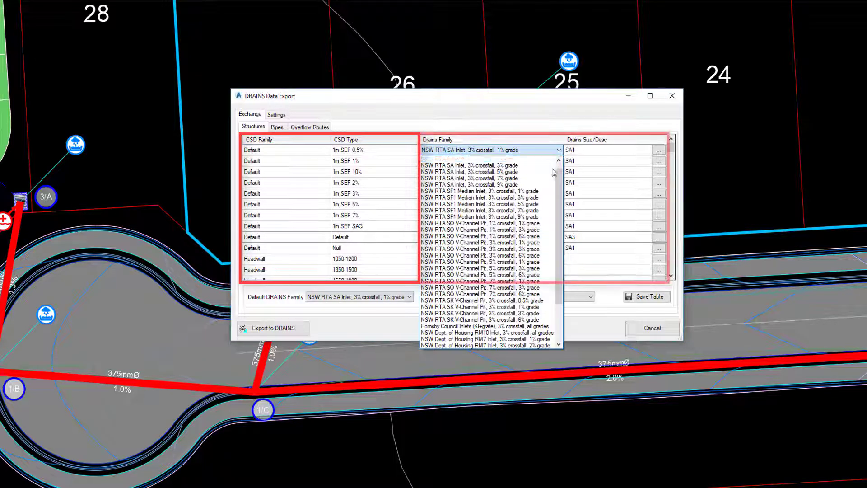
{"action": "left_click", "coordinate": [535, 123]}
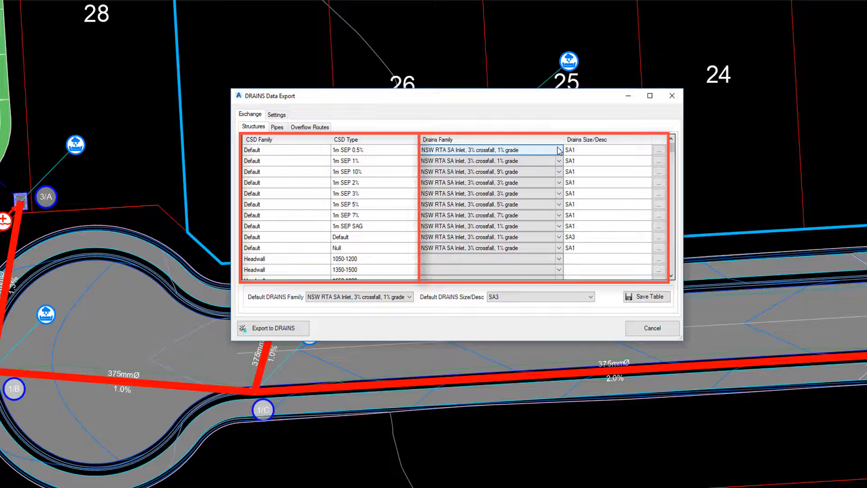
{"action": "left_click", "coordinate": [659, 149]}
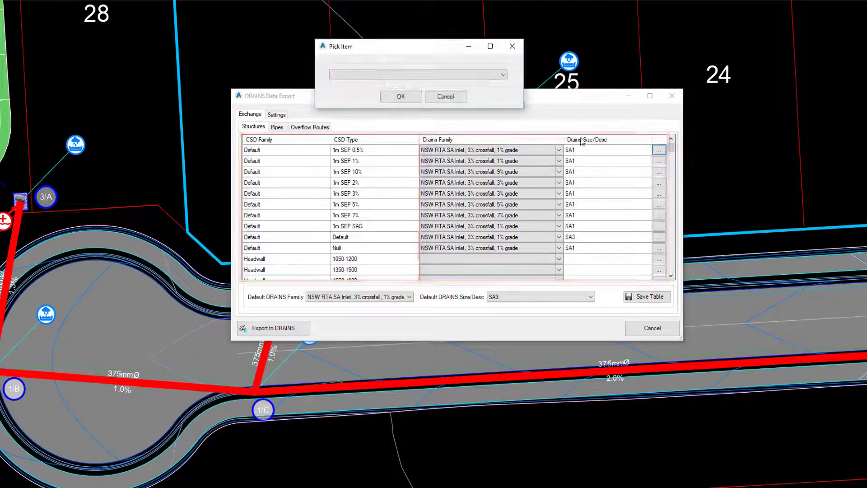
{"action": "left_click", "coordinate": [503, 77]}
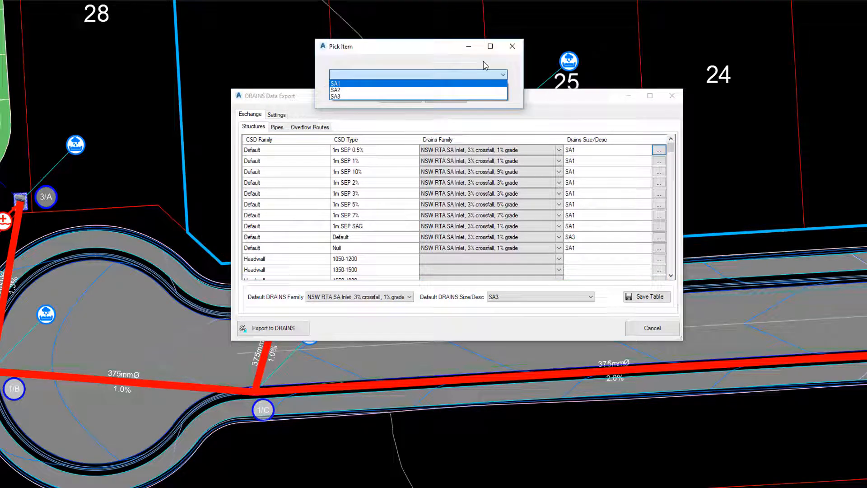
{"action": "left_click", "coordinate": [484, 65]}
{"action": "left_click", "coordinate": [446, 97]}
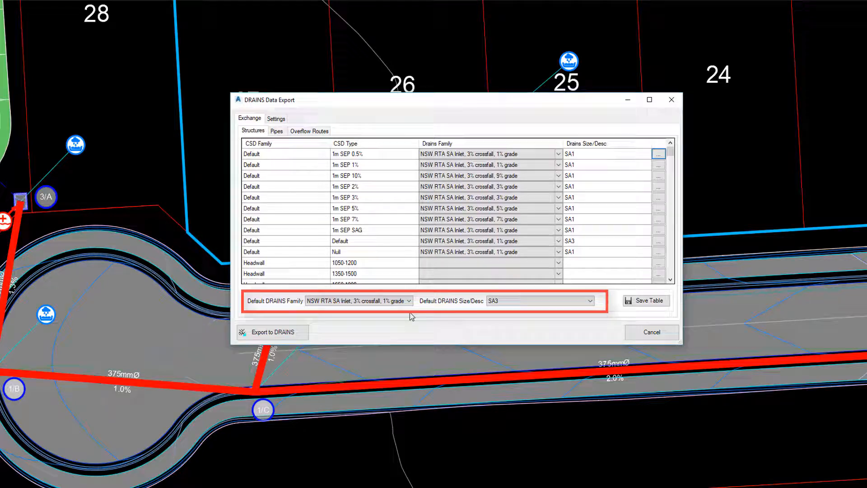
Keep SA3 as the default DRAINS family size, then show the pipe mapping table.
{"action": "left_click", "coordinate": [407, 300]}
{"action": "mouse_move", "coordinate": [410, 319]}
{"action": "left_mouse_down"}
{"action": "mouse_move", "coordinate": [411, 366]}
{"action": "mouse_move", "coordinate": [410, 319]}
{"action": "left_mouse_up"}
{"action": "left_click", "coordinate": [439, 318]}
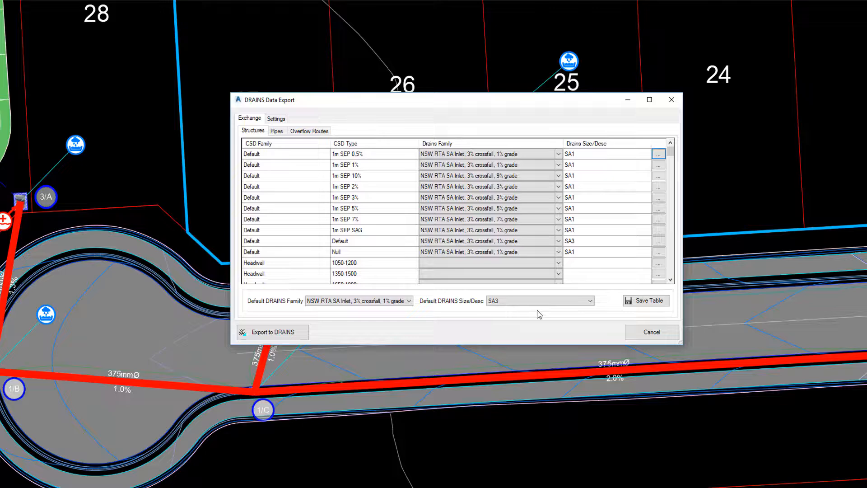
{"action": "left_click", "coordinate": [541, 301]}
{"action": "left_click", "coordinate": [560, 336]}
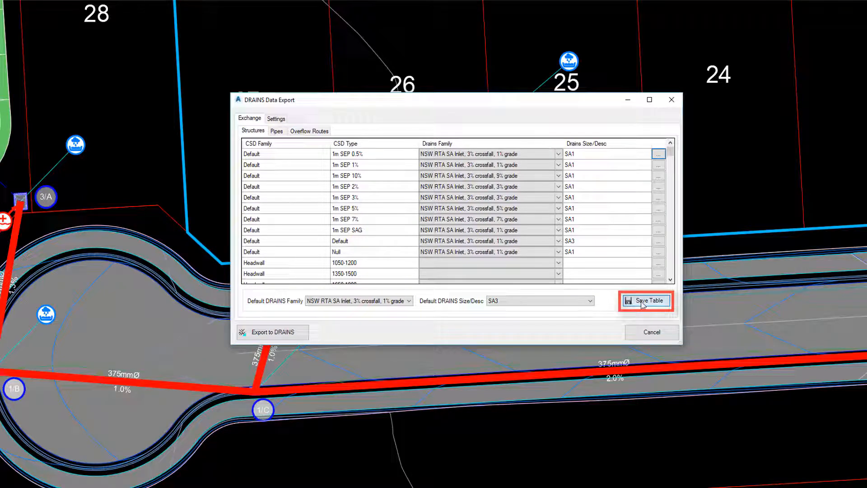
{"action": "left_click", "coordinate": [278, 131]}
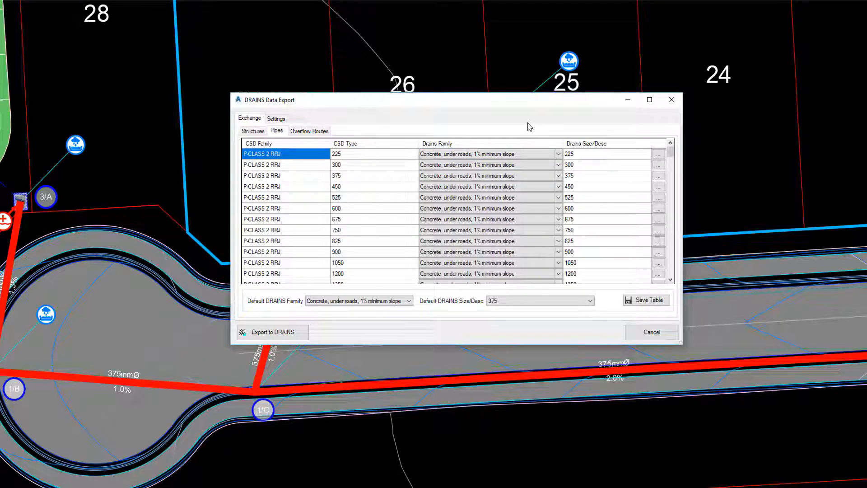
Review the Overflow Routes table and its Bypass Sections advanced settings, cancelling without changes.
{"action": "left_click", "coordinate": [311, 130]}
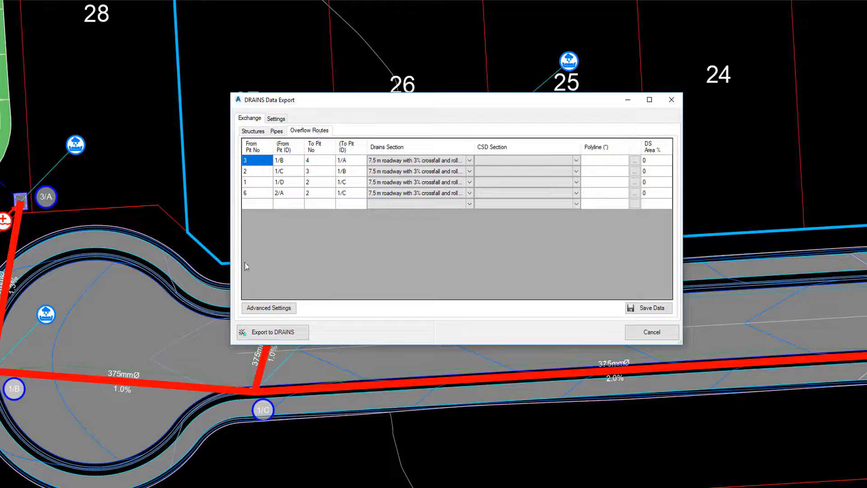
{"action": "left_click", "coordinate": [269, 308]}
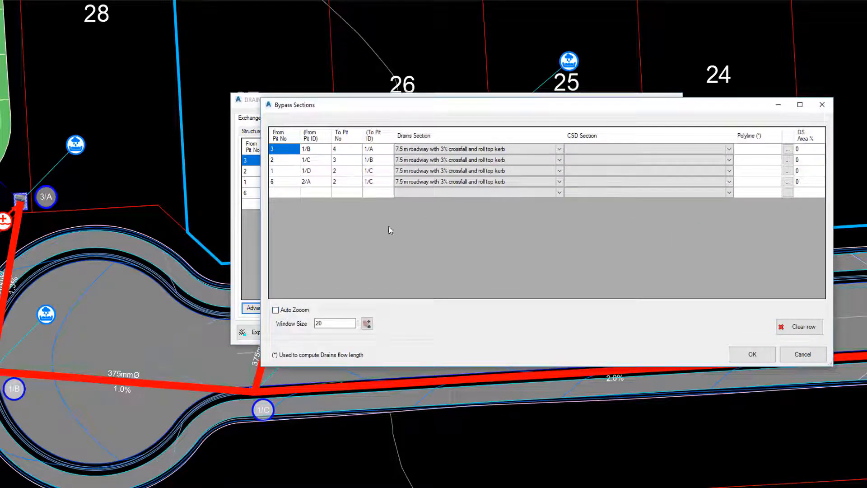
{"action": "left_click_drag", "start_coordinate": [425, 108], "coordinate": [374, 122]}
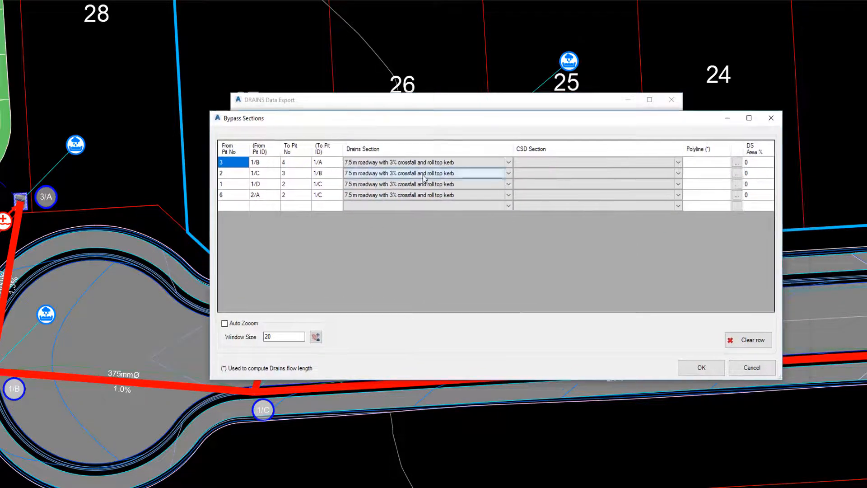
{"action": "left_click", "coordinate": [751, 367]}
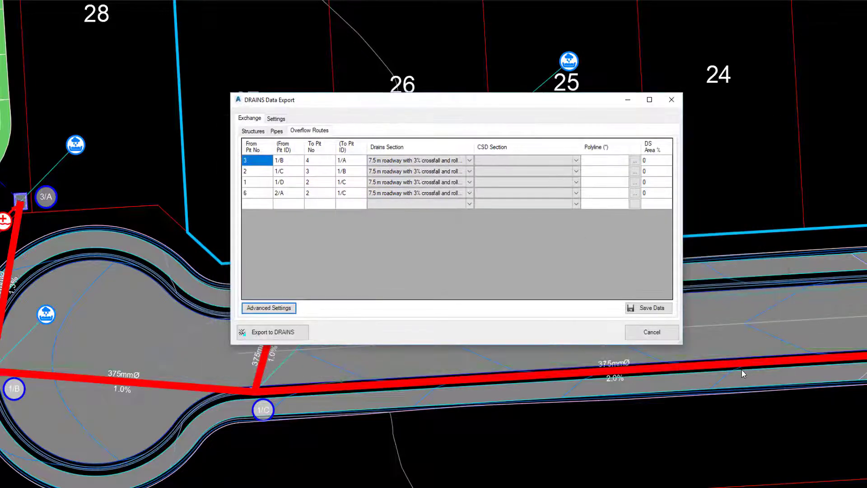
Keep the specified-flows return period at 1 and export the network to a DRAINS file.
{"action": "left_click", "coordinate": [277, 119]}
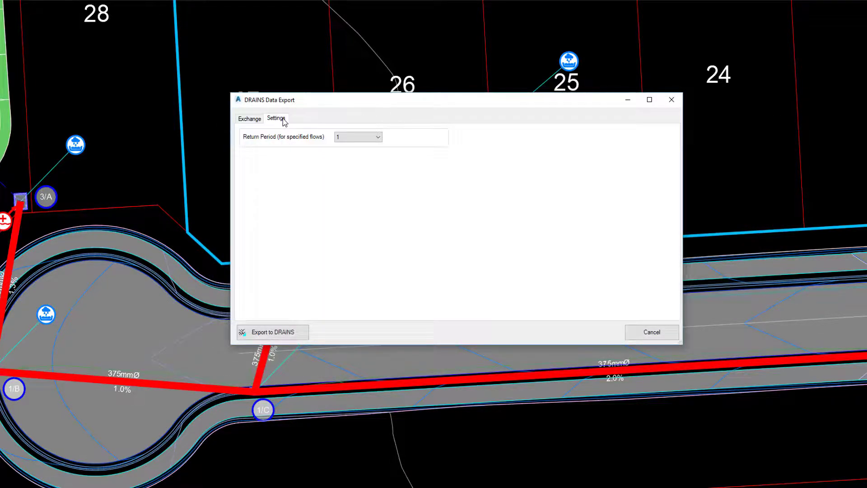
{"action": "left_click", "coordinate": [377, 137]}
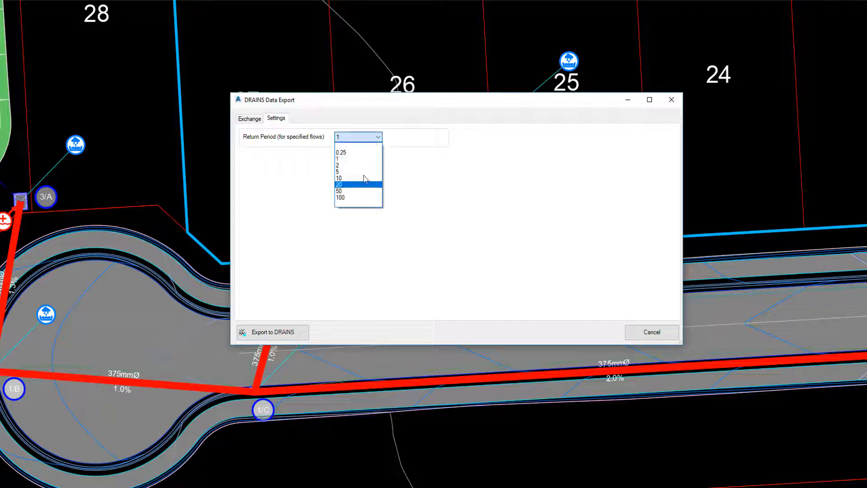
{"action": "left_click", "coordinate": [364, 161]}
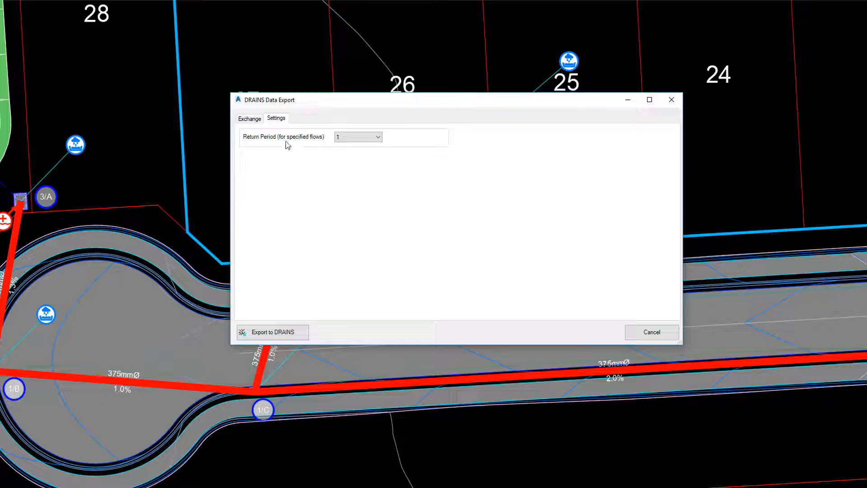
{"action": "left_click", "coordinate": [249, 118]}
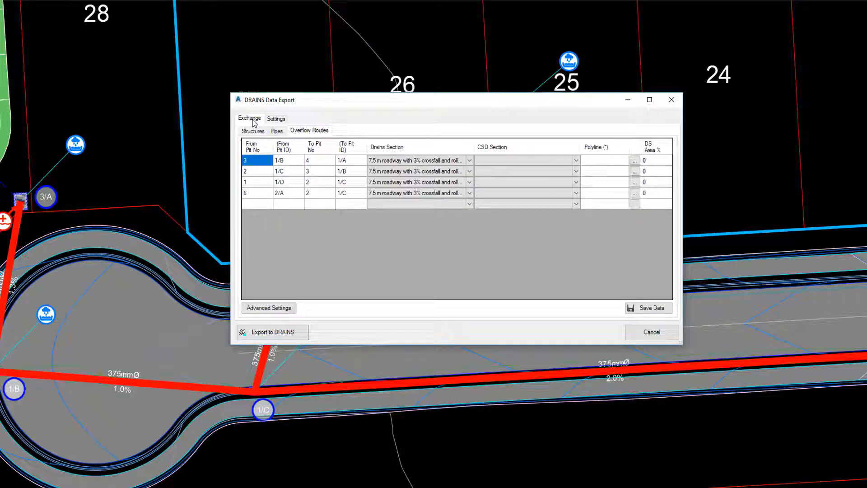
{"action": "left_click", "coordinate": [305, 335]}
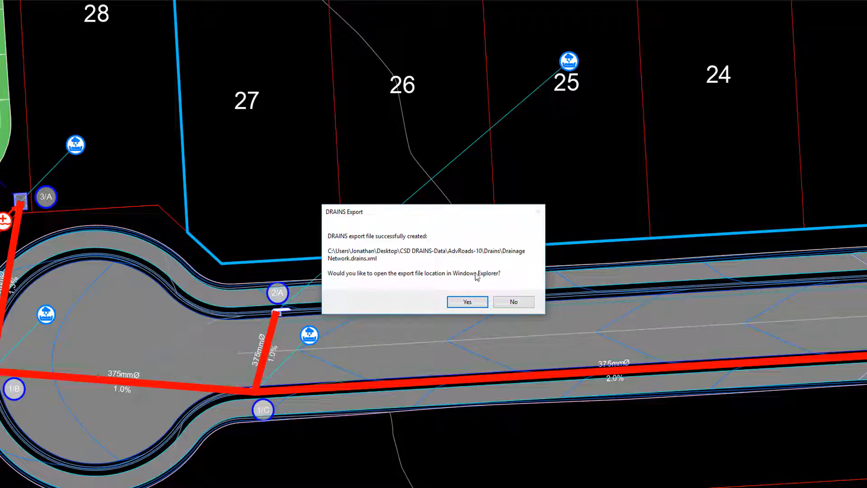
Open the export folder and preview Drainage Network.drains.xml.
{"action": "left_click", "coordinate": [467, 301]}
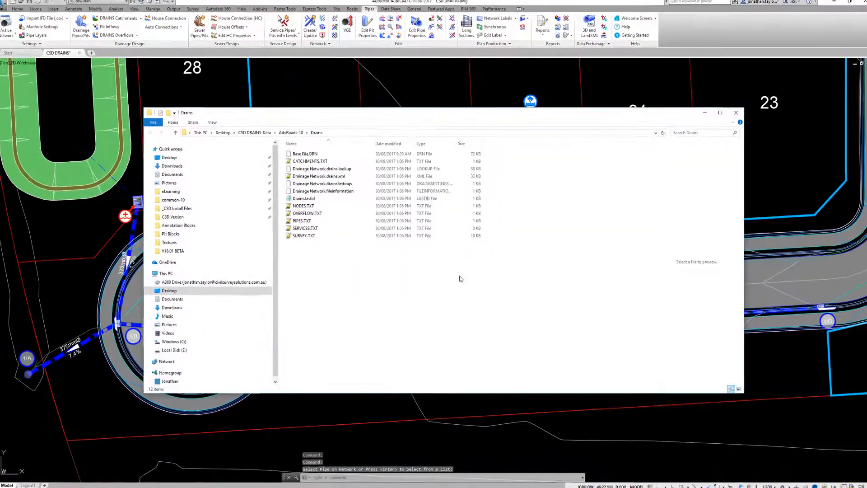
{"action": "left_click", "coordinate": [325, 177]}
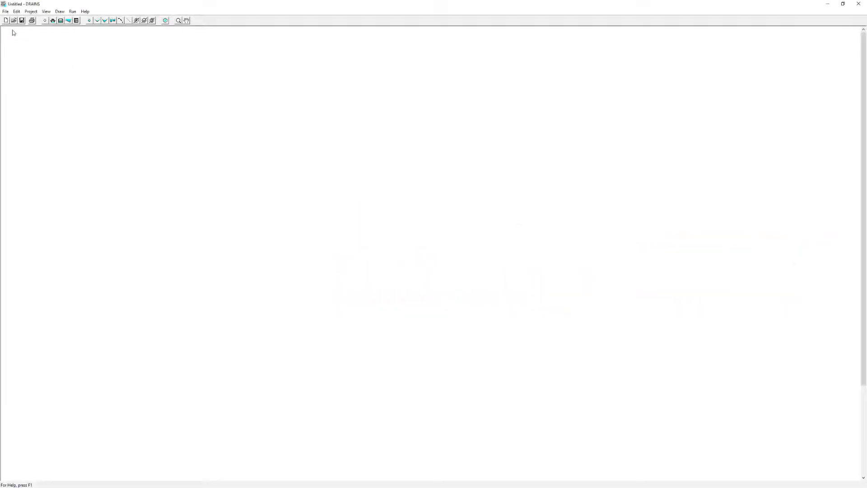
Open Base File.DRN in DRAINS.
{"action": "left_click", "coordinate": [5, 12]}
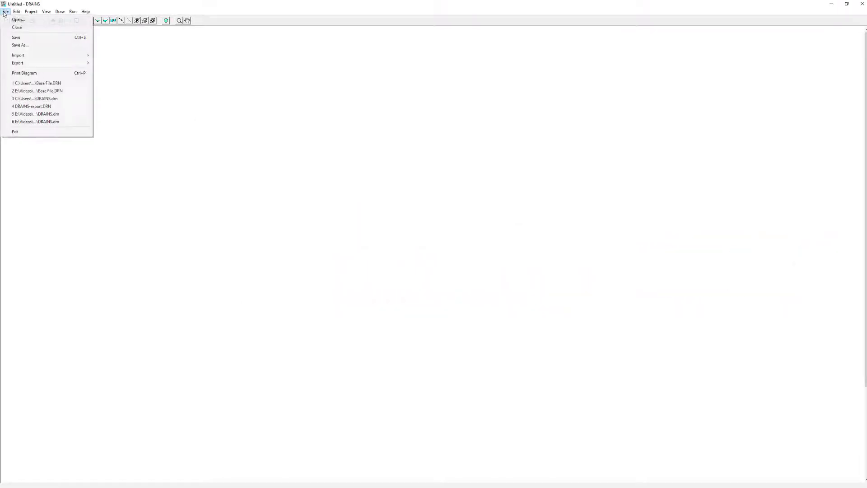
{"action": "left_click", "coordinate": [22, 24]}
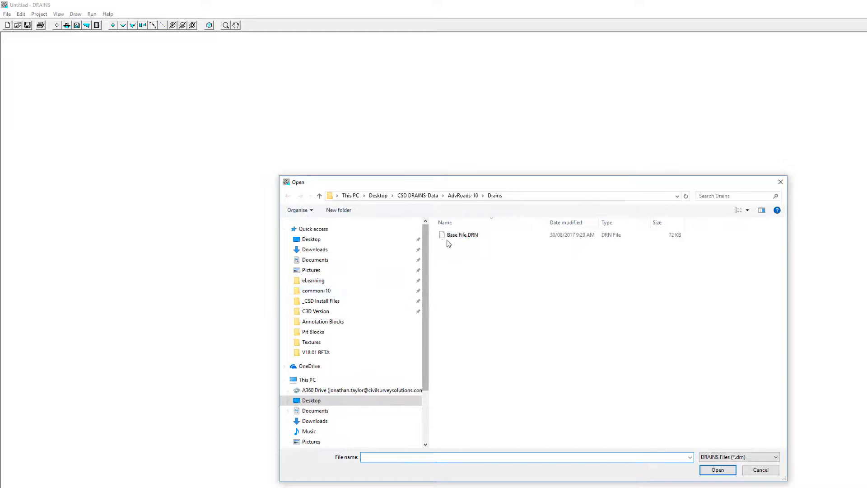
{"action": "left_click", "coordinate": [462, 234]}
{"action": "left_click", "coordinate": [717, 470]}
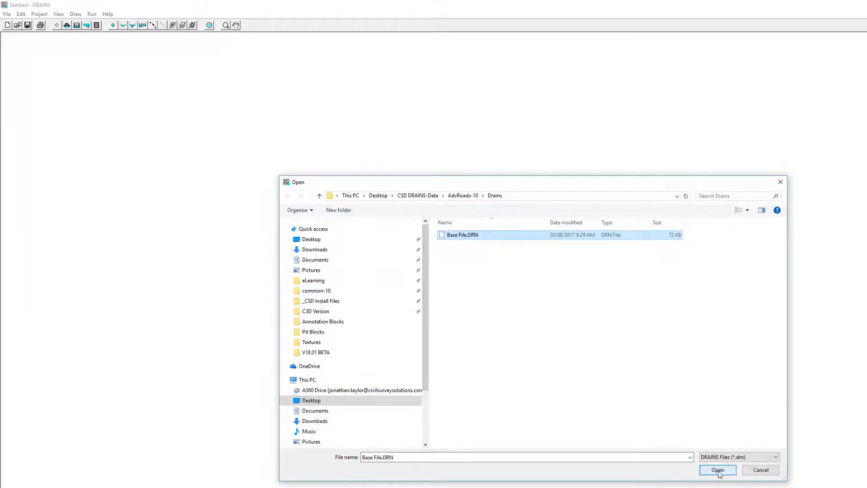
Check the default ARR hydrological model and stored rainfall storms, then start the file import.
{"action": "left_click", "coordinate": [38, 13]}
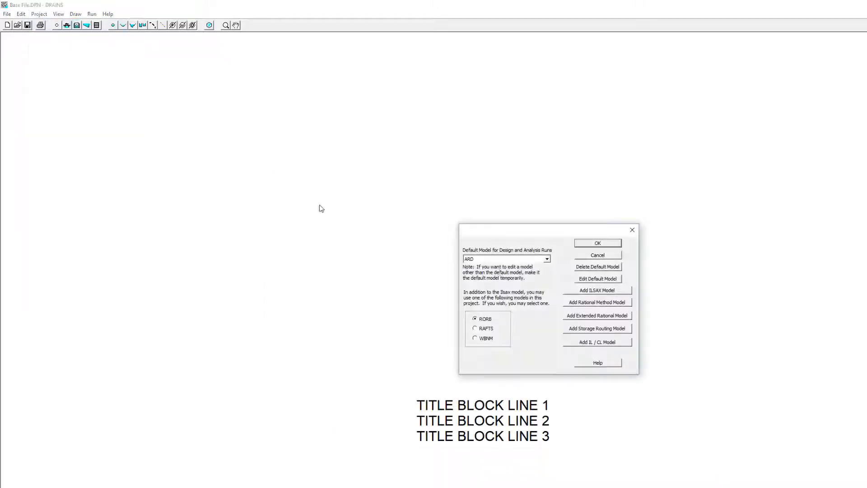
{"action": "left_click", "coordinate": [546, 261]}
{"action": "left_click", "coordinate": [507, 264]}
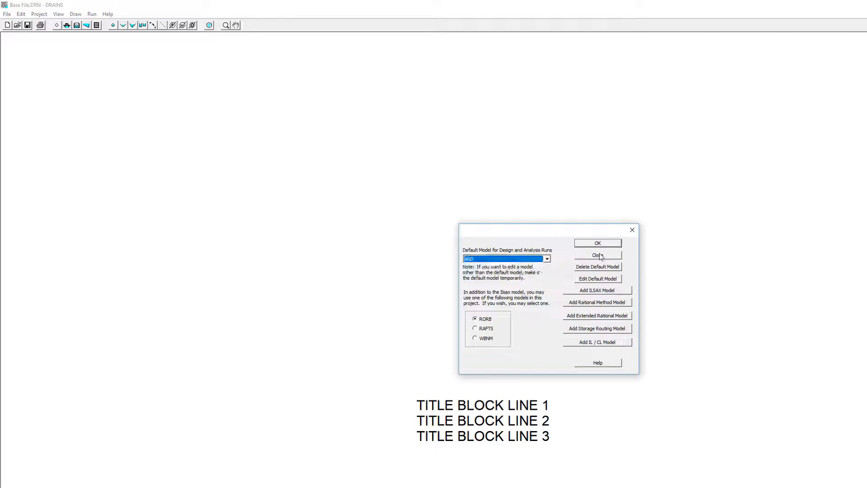
{"action": "left_click", "coordinate": [597, 244]}
{"action": "left_click", "coordinate": [38, 13]}
{"action": "left_click", "coordinate": [58, 27]}
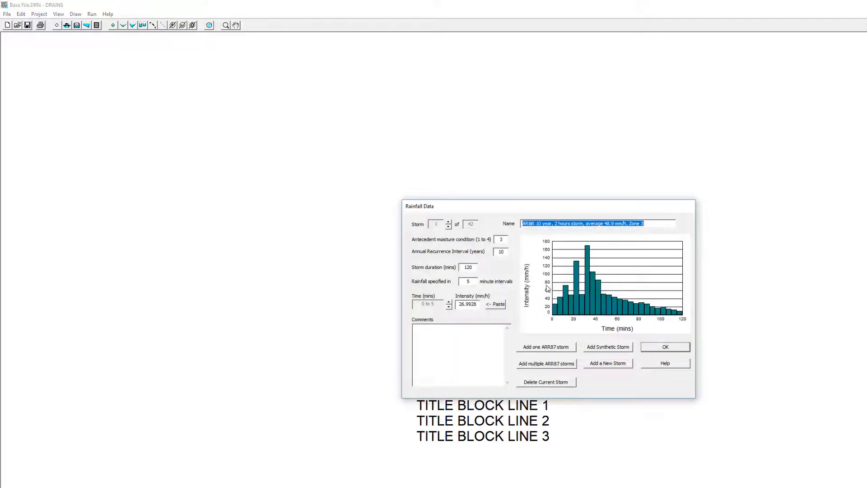
{"action": "left_click", "coordinate": [449, 221]}
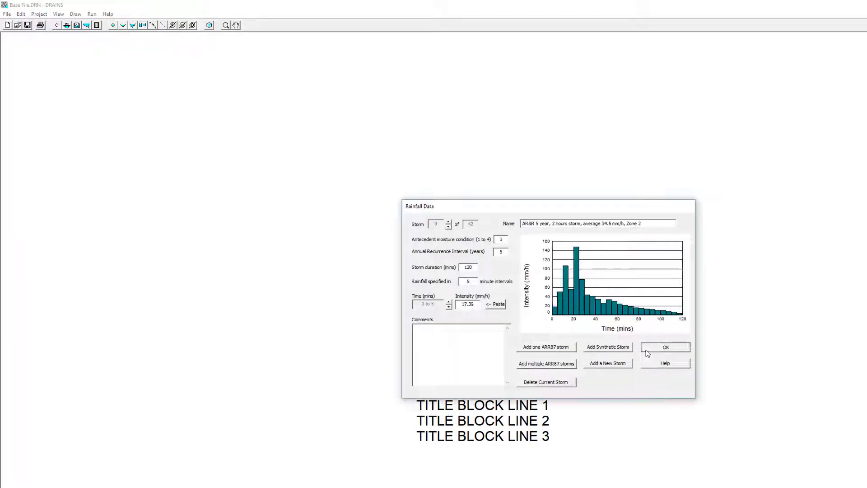
{"action": "left_click", "coordinate": [665, 347]}
{"action": "left_click", "coordinate": [7, 14]}
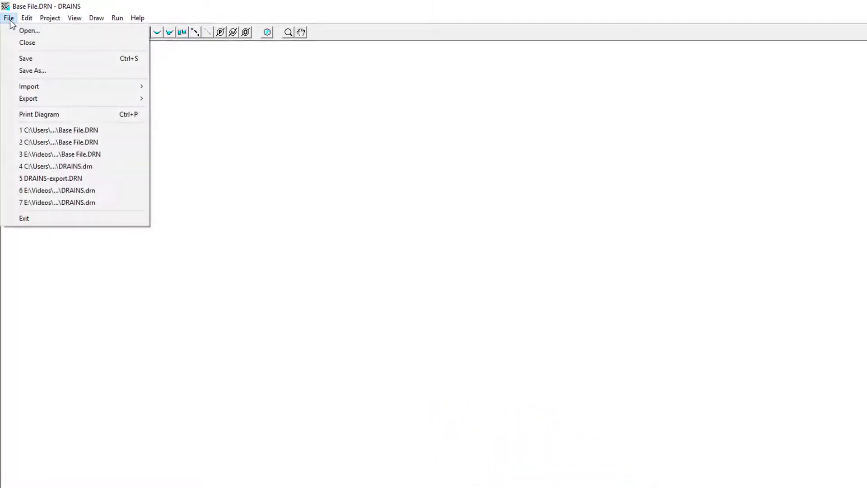
{"action": "mouse_move", "coordinate": [30, 90]}
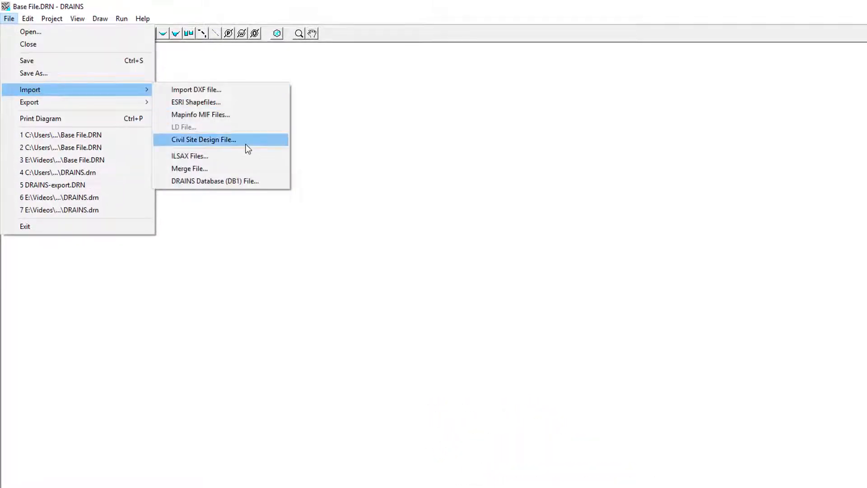
{"action": "left_click", "coordinate": [232, 134]}
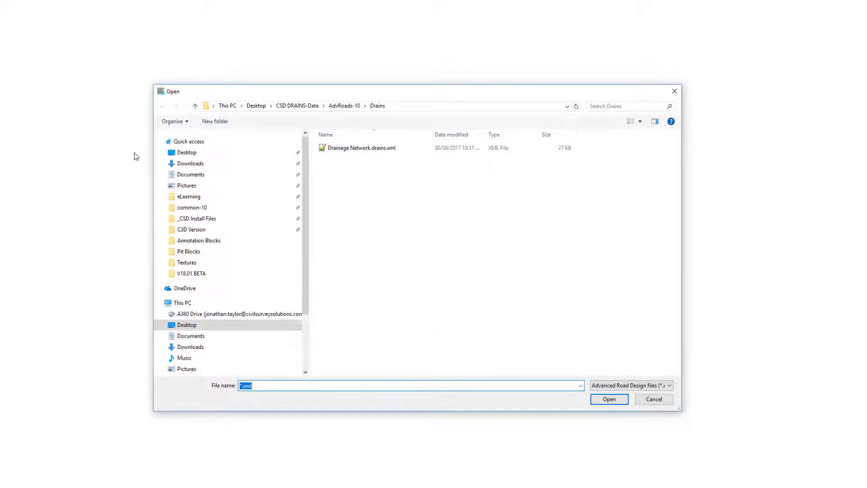
{"action": "left_click", "coordinate": [361, 147]}
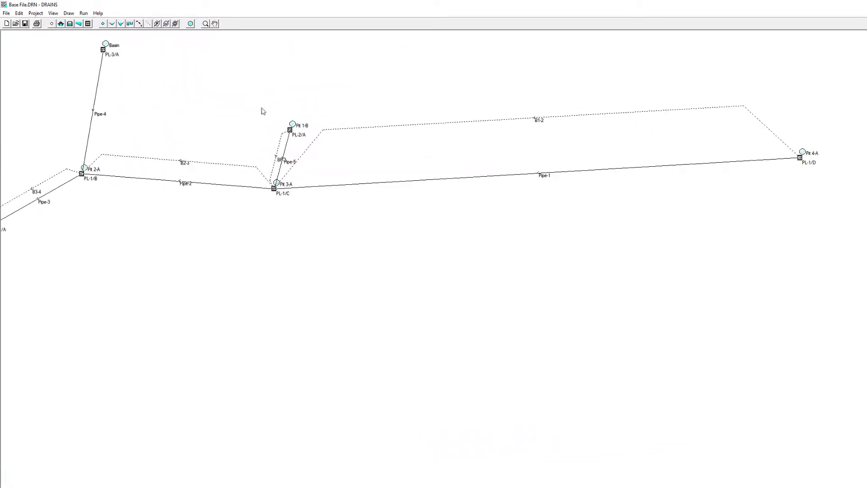
{"action": "left_click_drag", "start_coordinate": [202, 97], "coordinate": [254, 101]}
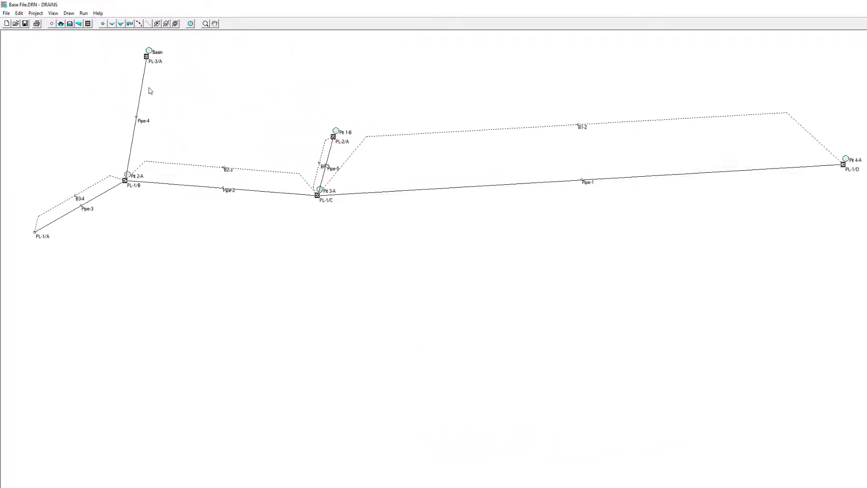
{"action": "right_click", "coordinate": [336, 129]}
{"action": "left_click", "coordinate": [359, 136]}
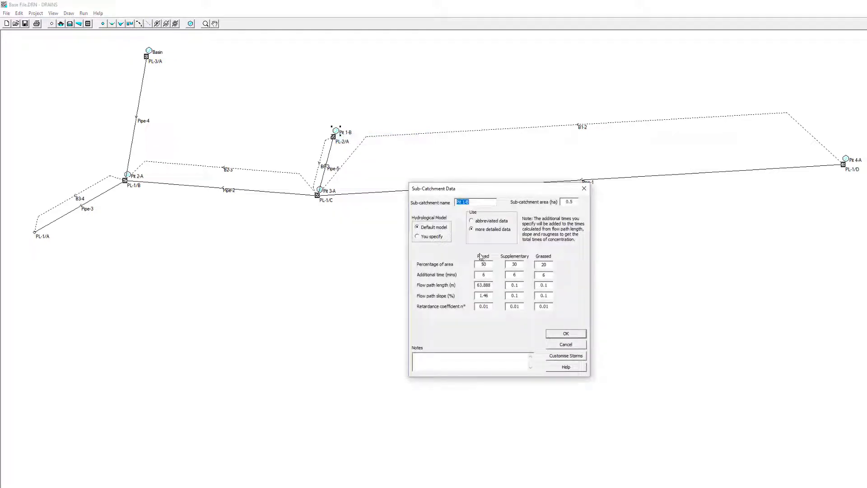
{"action": "left_click", "coordinate": [565, 333]}
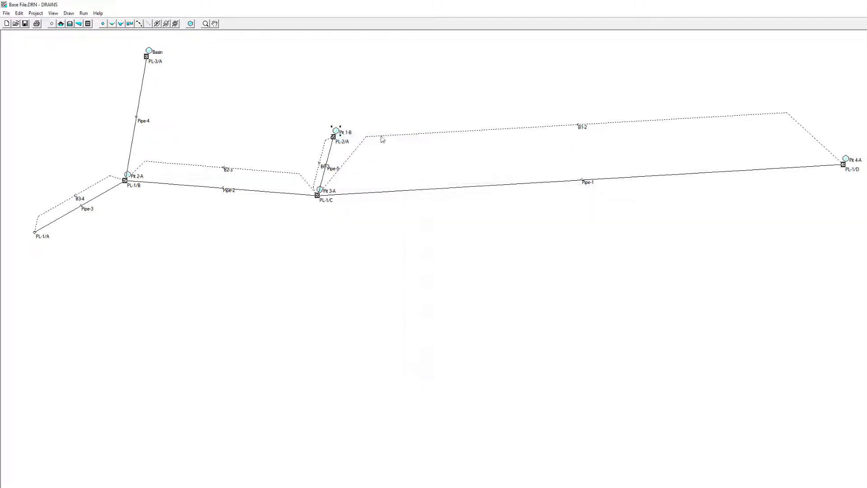
{"action": "right_click", "coordinate": [407, 139]}
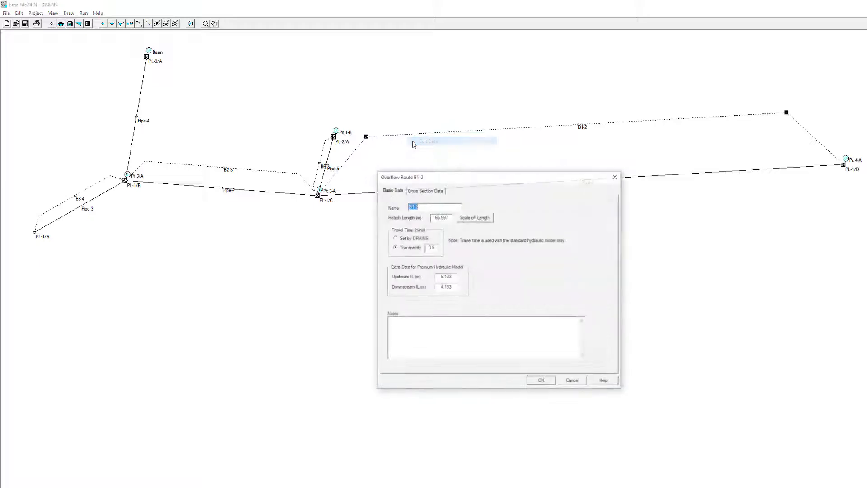
{"action": "left_click", "coordinate": [426, 144]}
{"action": "left_click", "coordinate": [424, 190]}
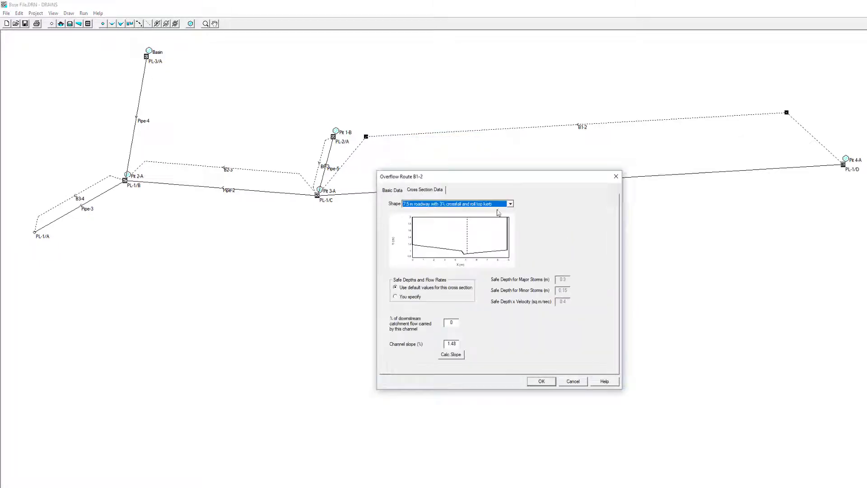
{"action": "left_click", "coordinate": [509, 204]}
{"action": "left_click", "coordinate": [591, 215]}
{"action": "left_click", "coordinate": [573, 381]}
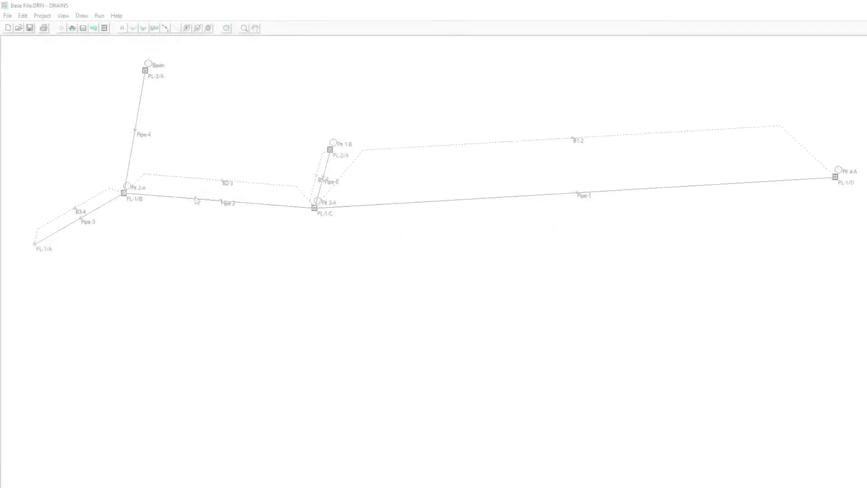
Run the standard minor-storm analysis and close the run log.
{"action": "left_click", "coordinate": [99, 16]}
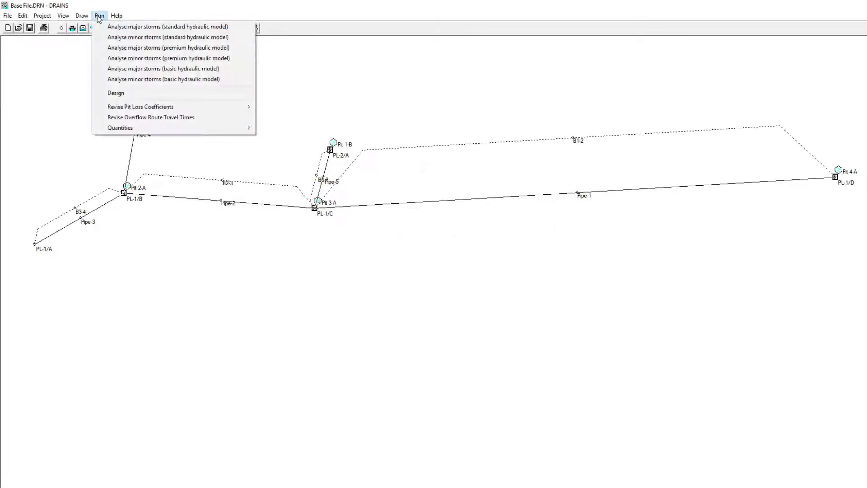
{"action": "left_click", "coordinate": [122, 40]}
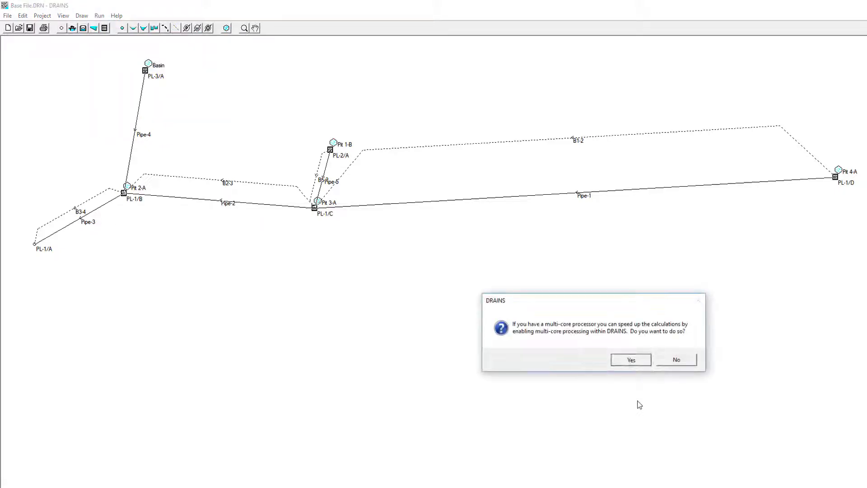
{"action": "left_click", "coordinate": [631, 361]}
{"action": "key", "text": "Return"}
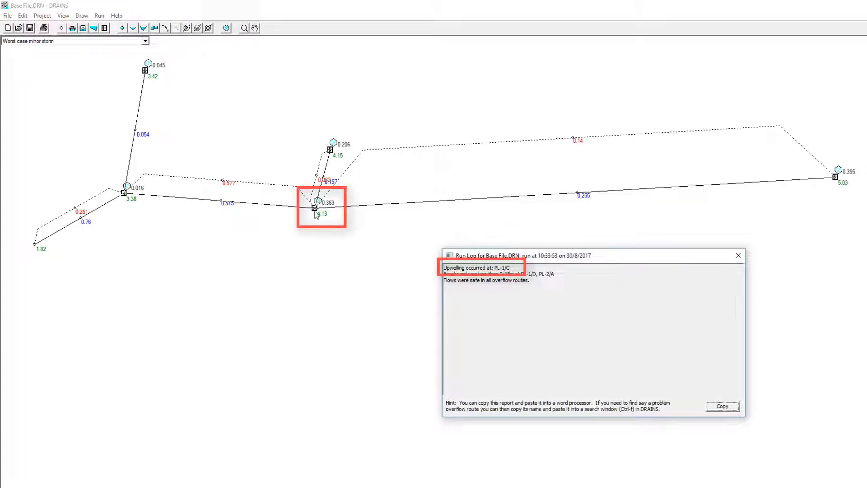
{"action": "left_click", "coordinate": [737, 255]}
Check Pipe-2's diameter and enlarge Pipe-3 to 450 mm nominal diameter.
{"action": "right_click", "coordinate": [257, 207]}
{"action": "left_click", "coordinate": [263, 214]}
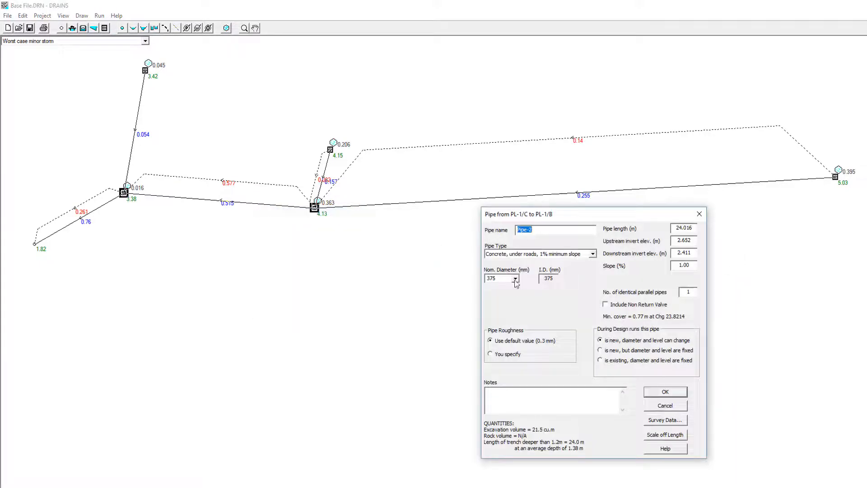
{"action": "left_click", "coordinate": [517, 285]}
{"action": "left_click", "coordinate": [667, 395]}
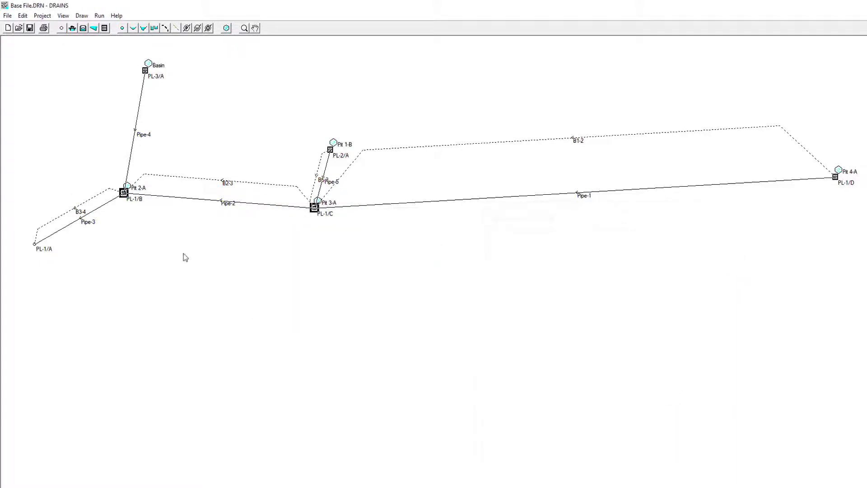
{"action": "right_click", "coordinate": [102, 210]}
{"action": "left_click", "coordinate": [108, 217]}
{"action": "left_click", "coordinate": [515, 280]}
{"action": "left_click", "coordinate": [490, 293]}
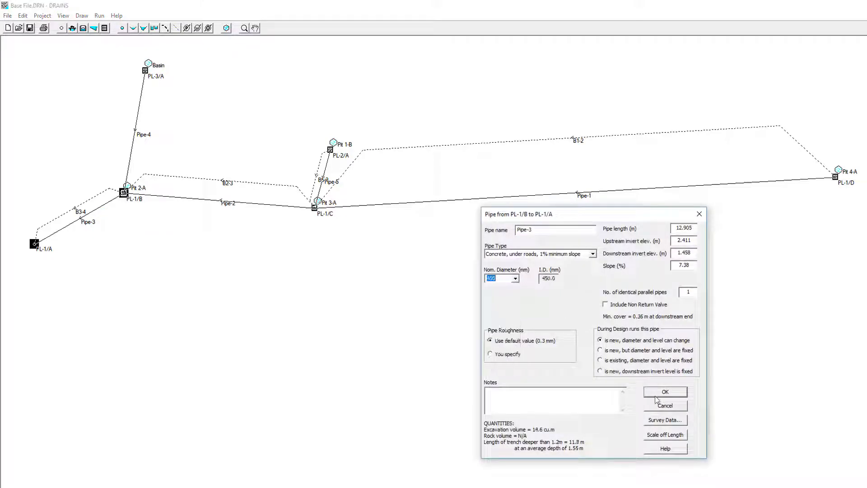
{"action": "left_click", "coordinate": [665, 393]}
Rerun the minor-storm analysis, confirming no pit upwells.
{"action": "left_click", "coordinate": [100, 16]}
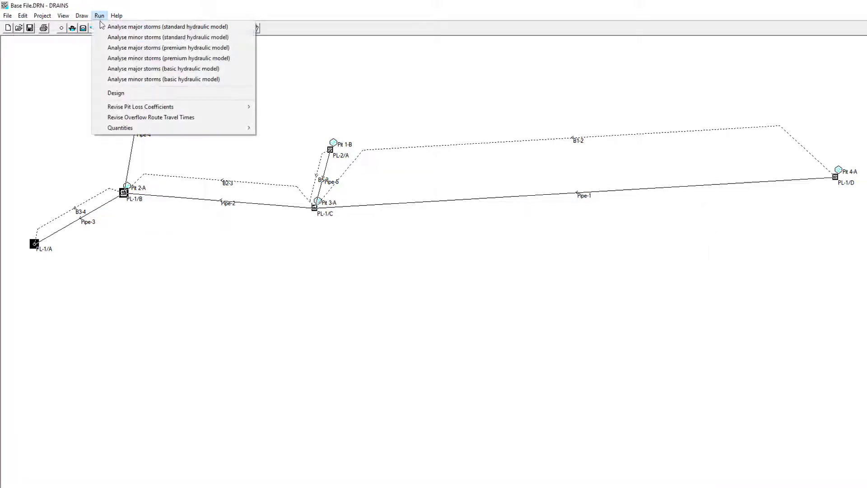
{"action": "left_click", "coordinate": [170, 36]}
{"action": "left_click", "coordinate": [677, 374]}
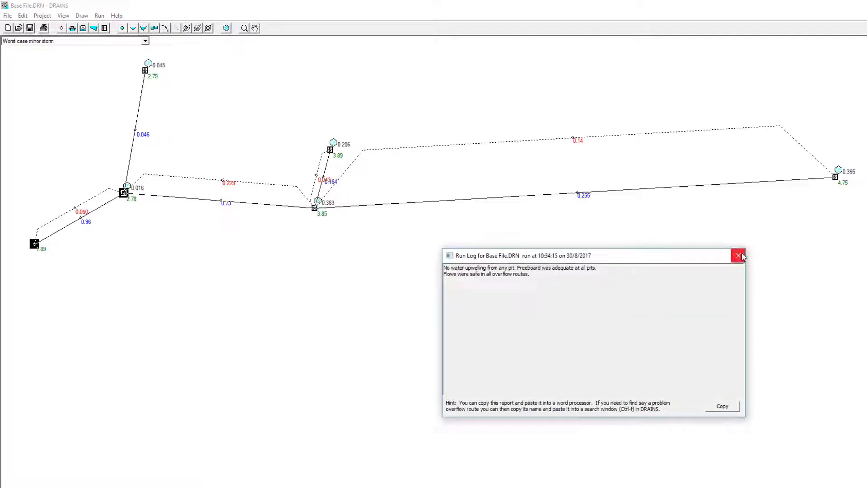
{"action": "left_click", "coordinate": [738, 255]}
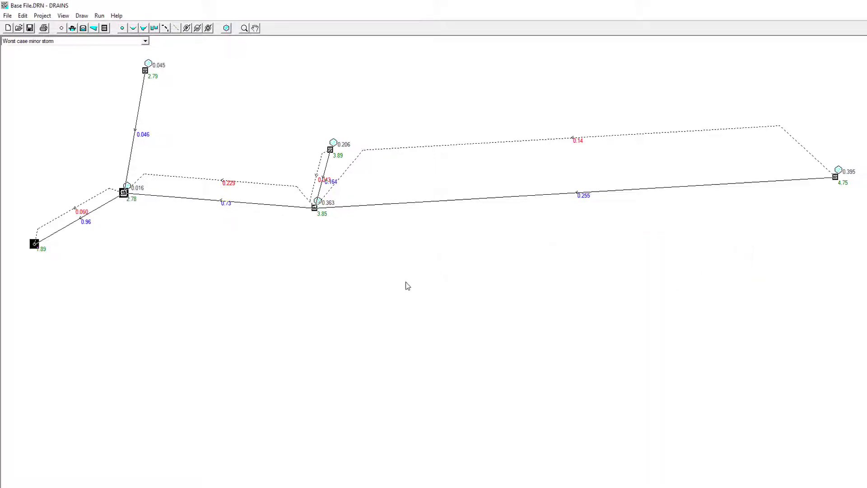
Export the revised network as a Civil Site Design file over Drainage Network.drains.xml.
{"action": "left_click", "coordinate": [7, 15]}
{"action": "mouse_move", "coordinate": [25, 85]}
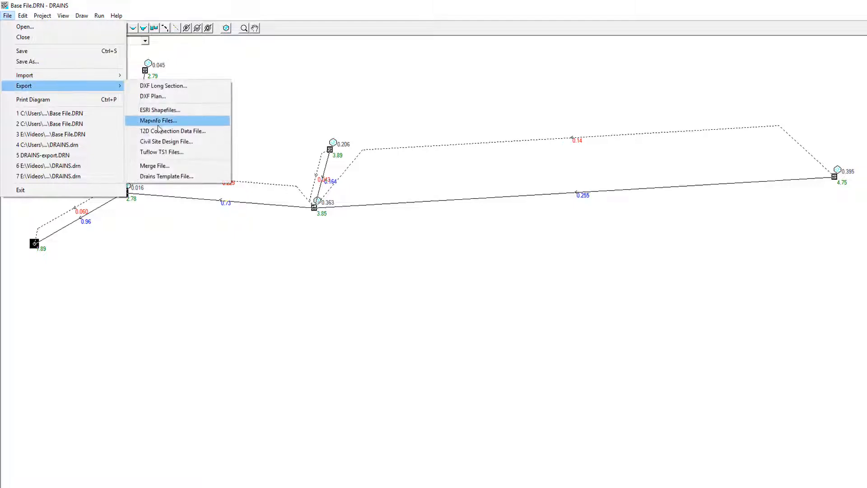
{"action": "left_click", "coordinate": [166, 141]}
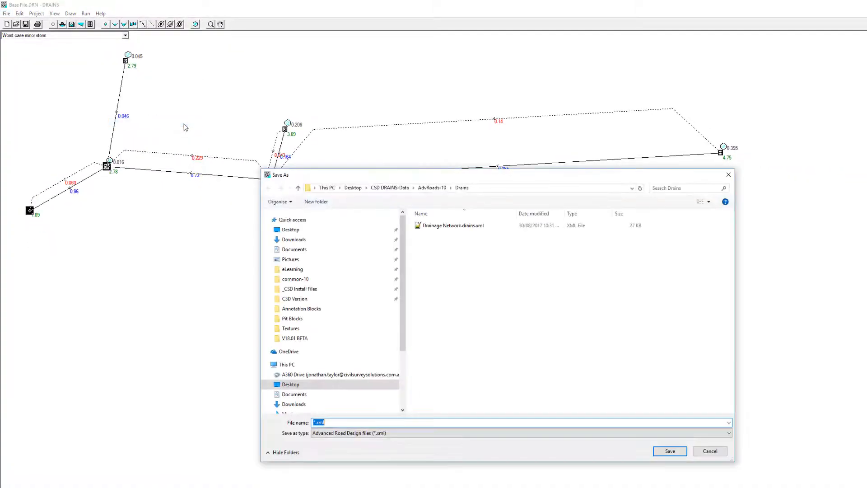
{"action": "left_click", "coordinate": [452, 225]}
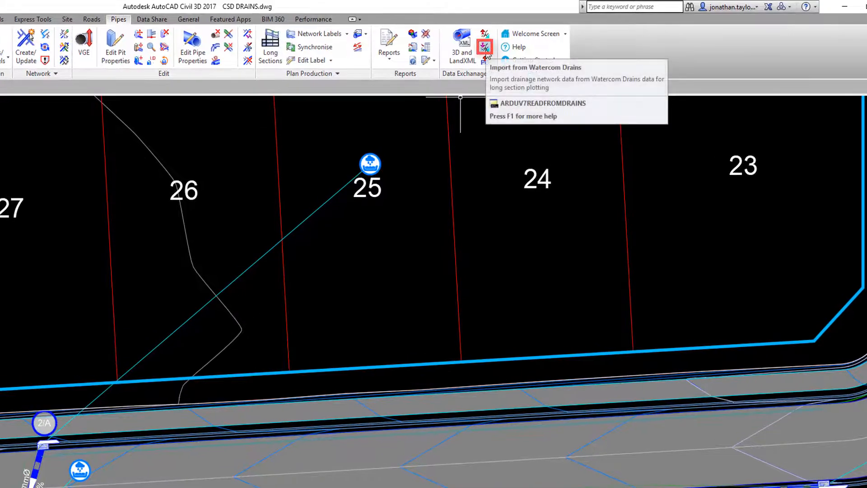
Import the Watercom Drains results at storm frequency 10, enlarging two pipes to 450 mm and refreshing labels.
{"action": "left_click", "coordinate": [485, 47]}
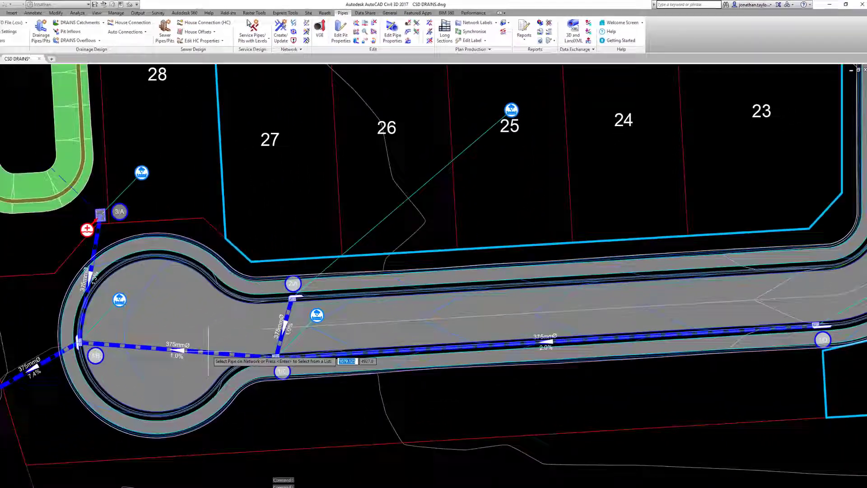
{"action": "left_click", "coordinate": [312, 333]}
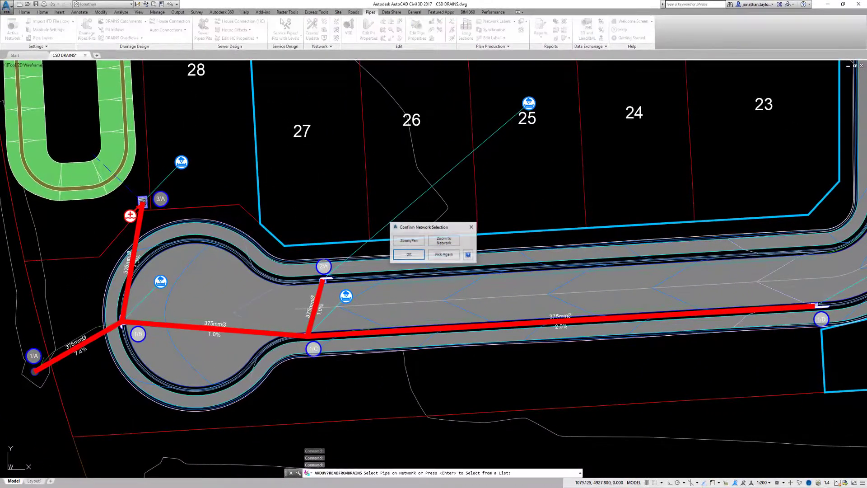
{"action": "left_click", "coordinate": [409, 254]}
{"action": "left_click", "coordinate": [487, 243]}
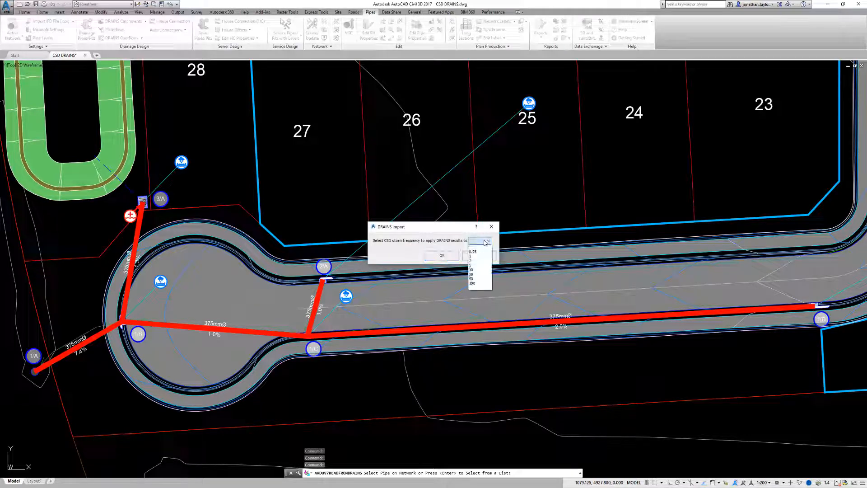
{"action": "left_click", "coordinate": [478, 271]}
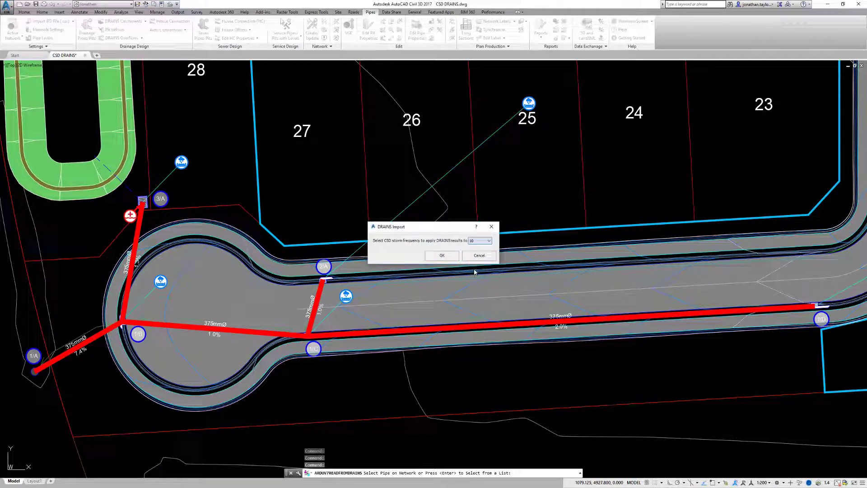
{"action": "left_click", "coordinate": [440, 257]}
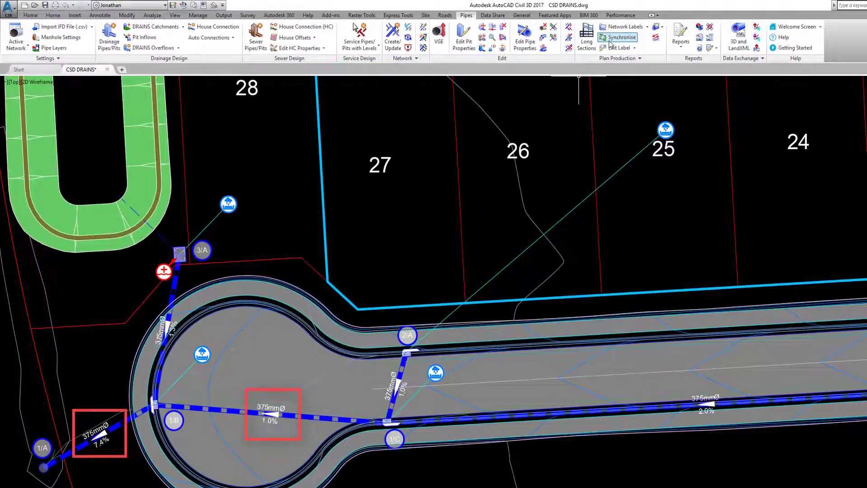
{"action": "left_click", "coordinate": [610, 37]}
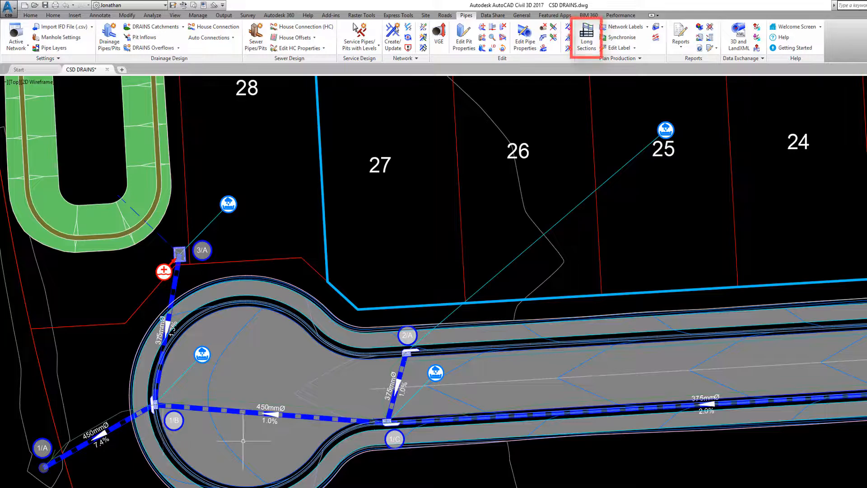
Start Long Sections on a pipe and confirm the network to open Pipe Long Section Plotting.
{"action": "left_click", "coordinate": [585, 37]}
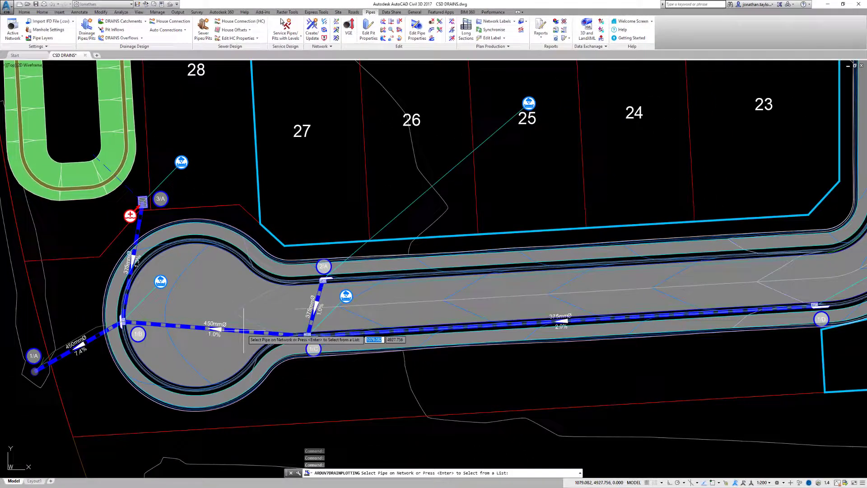
{"action": "left_click", "coordinate": [245, 326]}
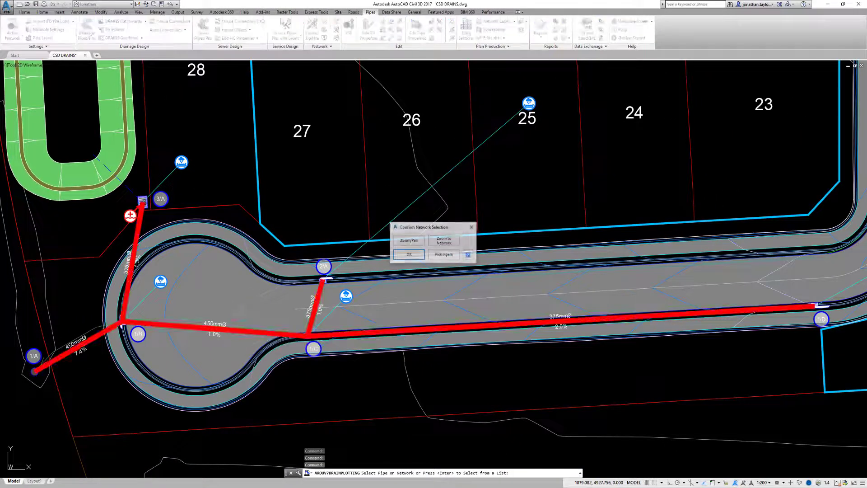
{"action": "left_click", "coordinate": [409, 253]}
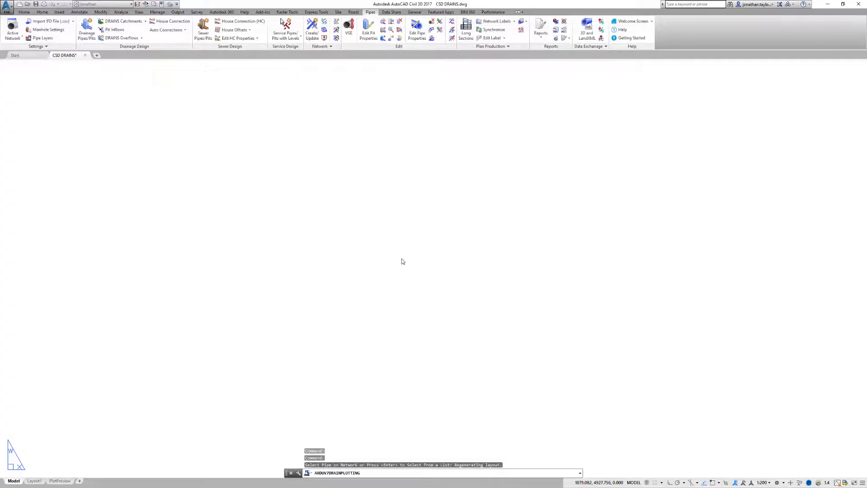